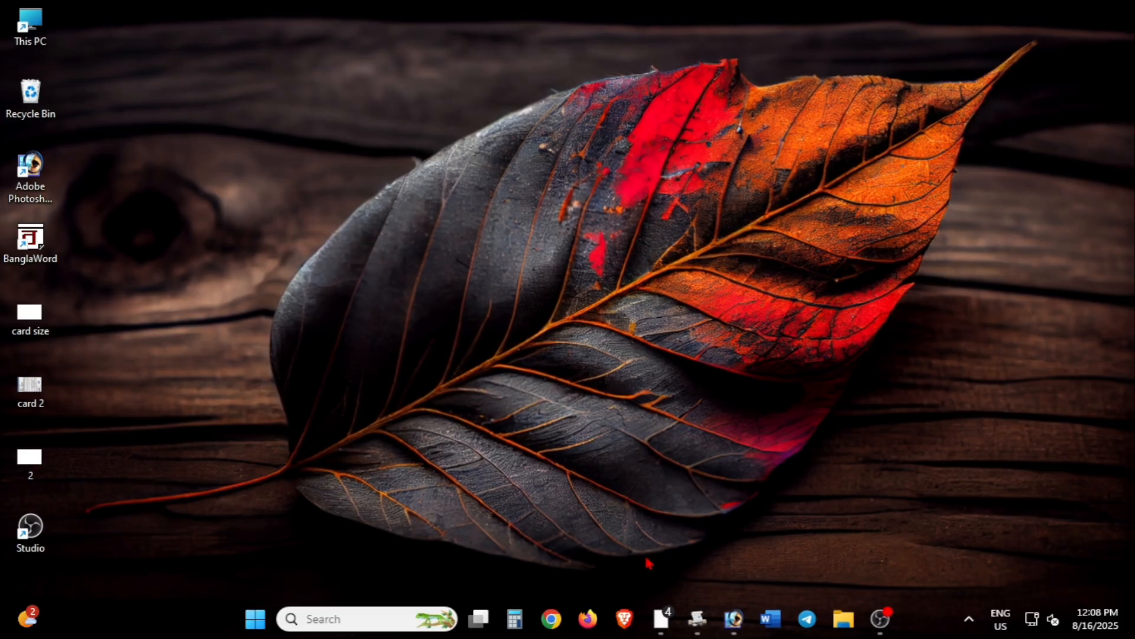
# Step: Launch Chrome and go to castcertificatewb.gov.in, where the OBC notice pops up
pyautogui.click(564, 619)
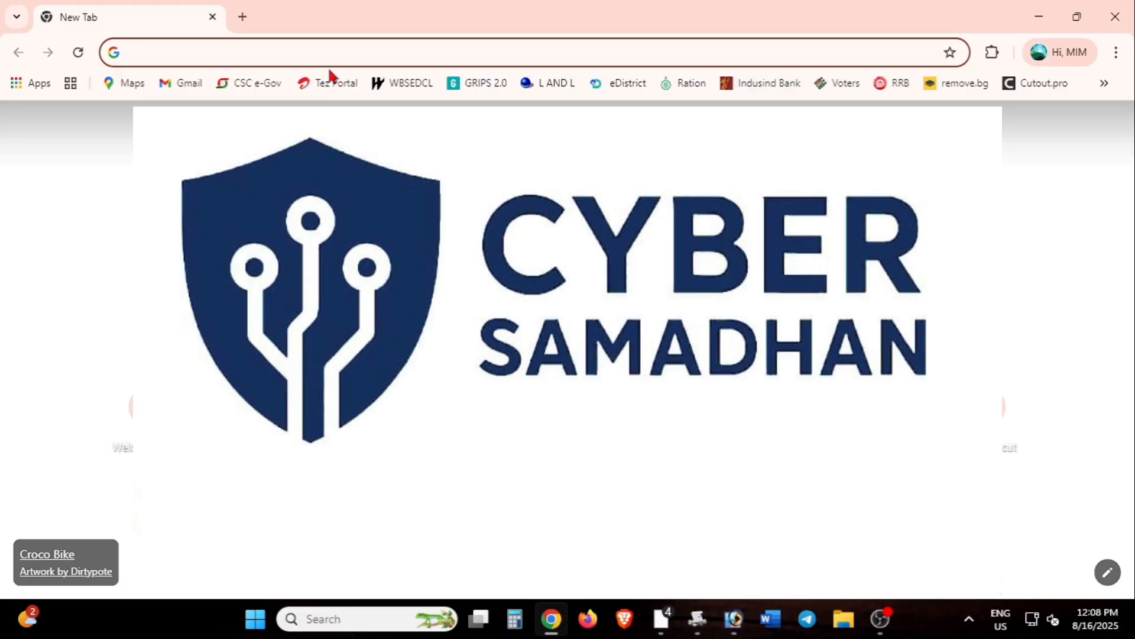
pyautogui.click(317, 51)
pyautogui.write('CAS')
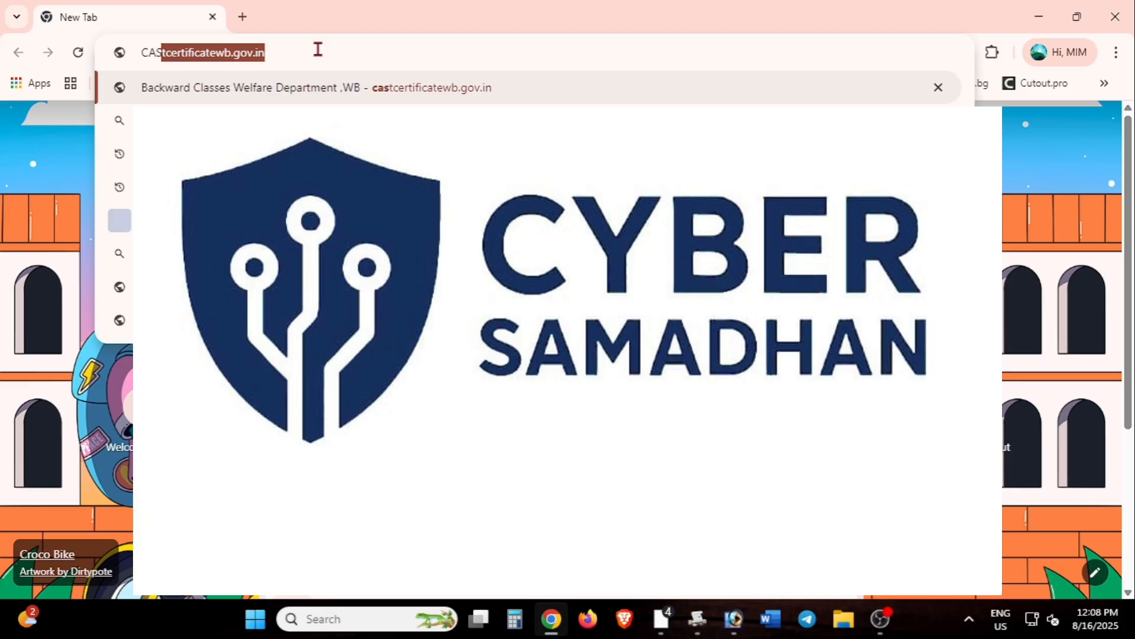
pyautogui.press('Return')
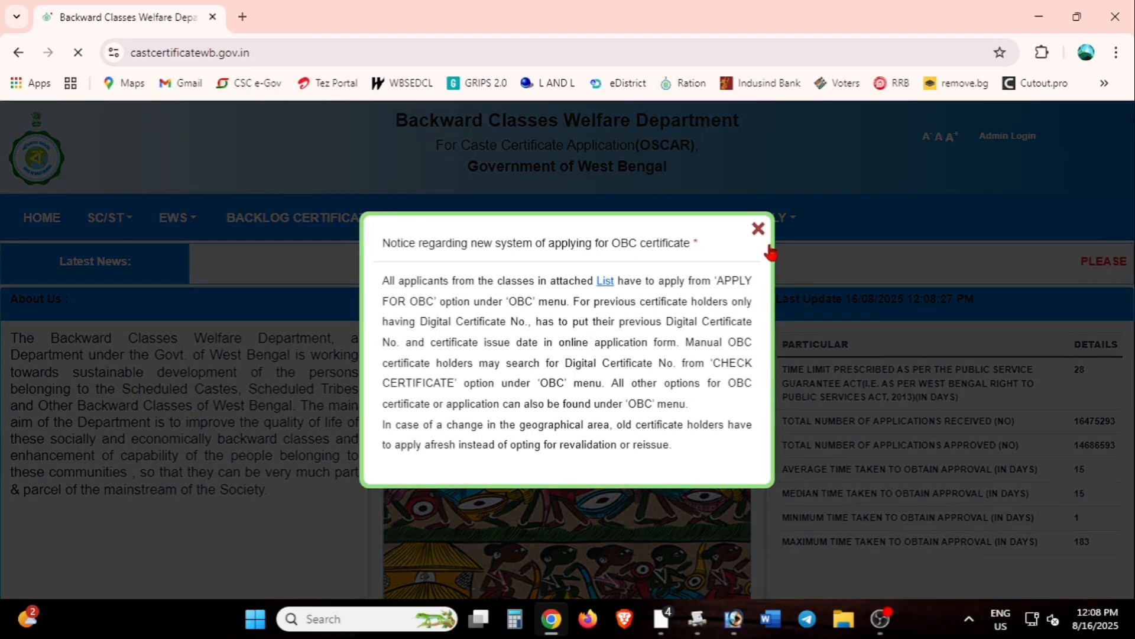
# Step: Read through the OBC category list PDF (List_Notice.pdf) in a new tab, then return to the portal
pyautogui.click(603, 281)
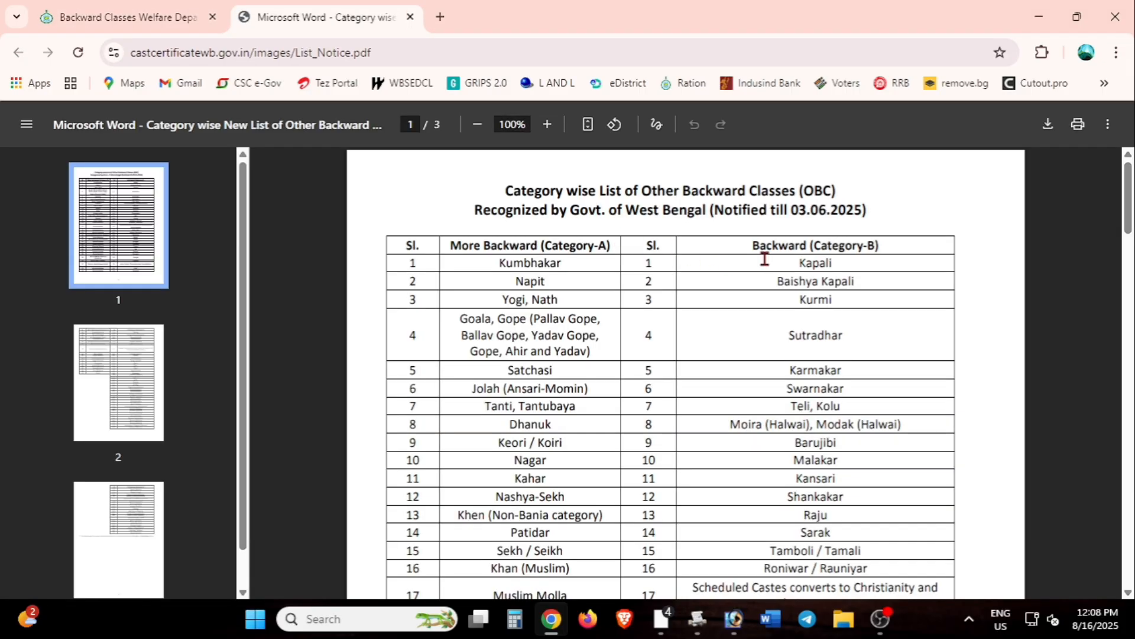
pyautogui.scroll(-3, 765, 291)
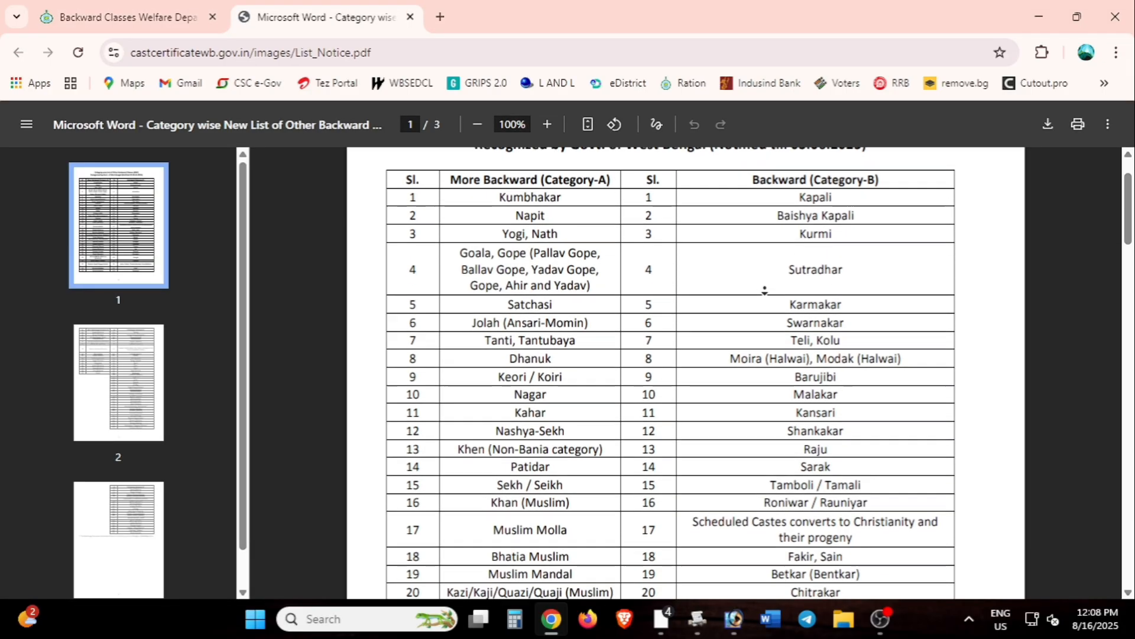
pyautogui.scroll(-11, 764, 291)
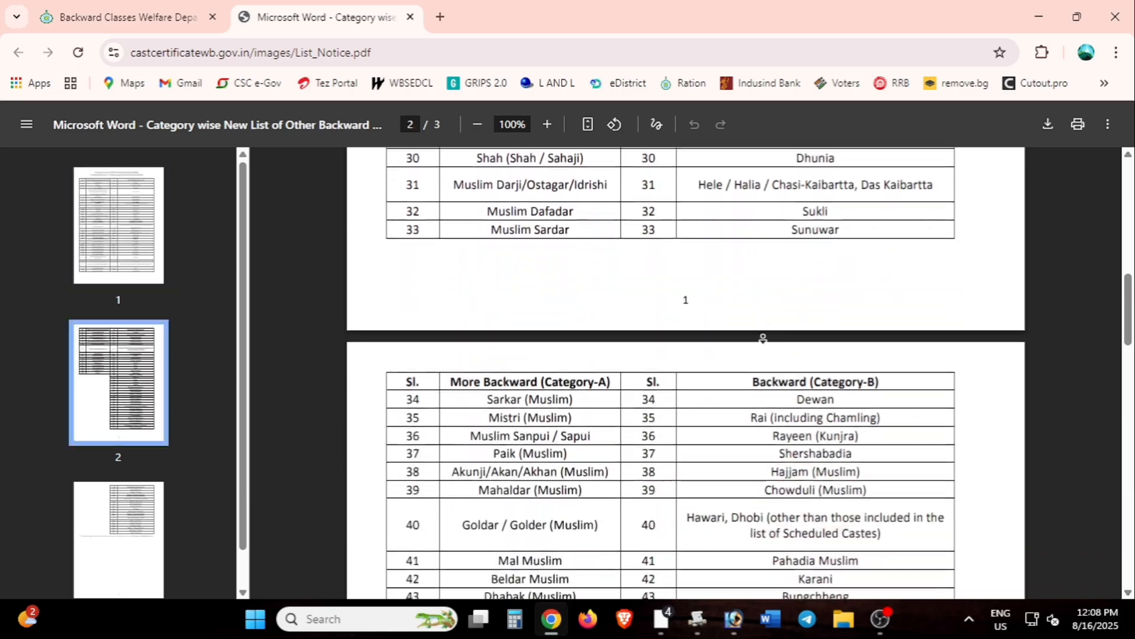
pyautogui.scroll(-9, 739, 319)
pyautogui.scroll(18, 739, 332)
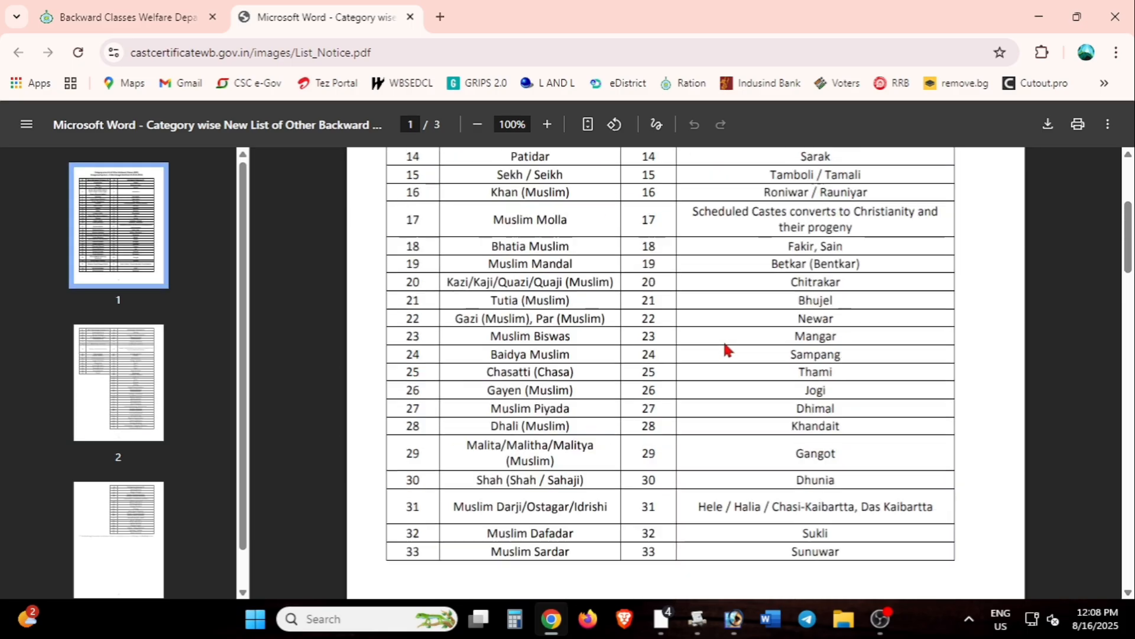
pyautogui.click(127, 16)
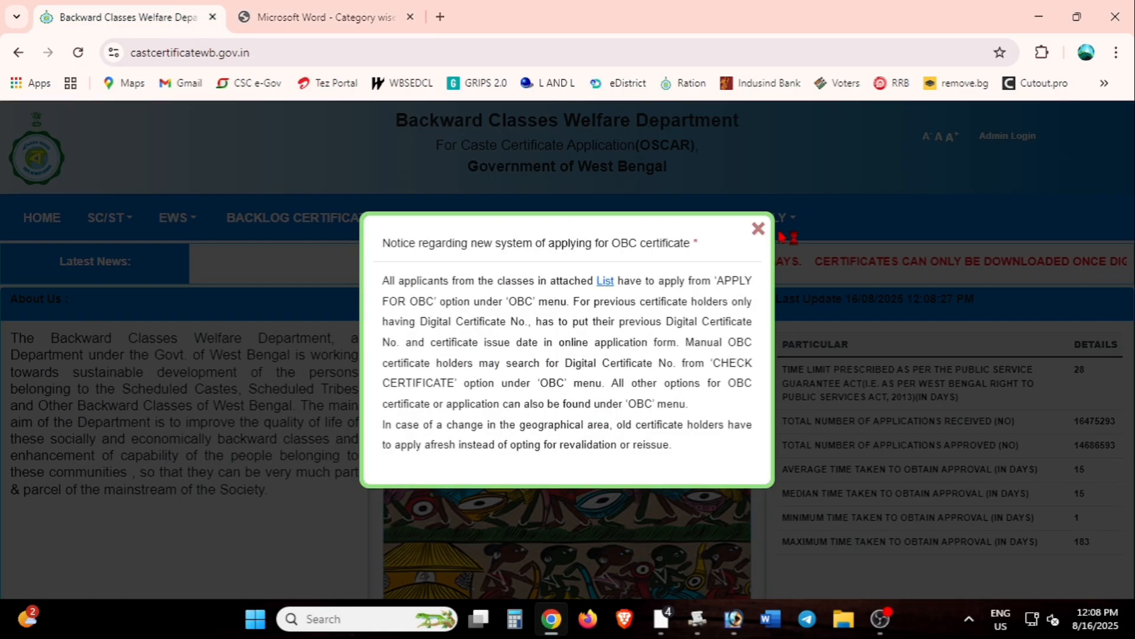
# Step: Dismiss the notice and start a new application via OBC > APPLY FOR OBC
pyautogui.click(757, 232)
pyautogui.moveTo(451, 223)
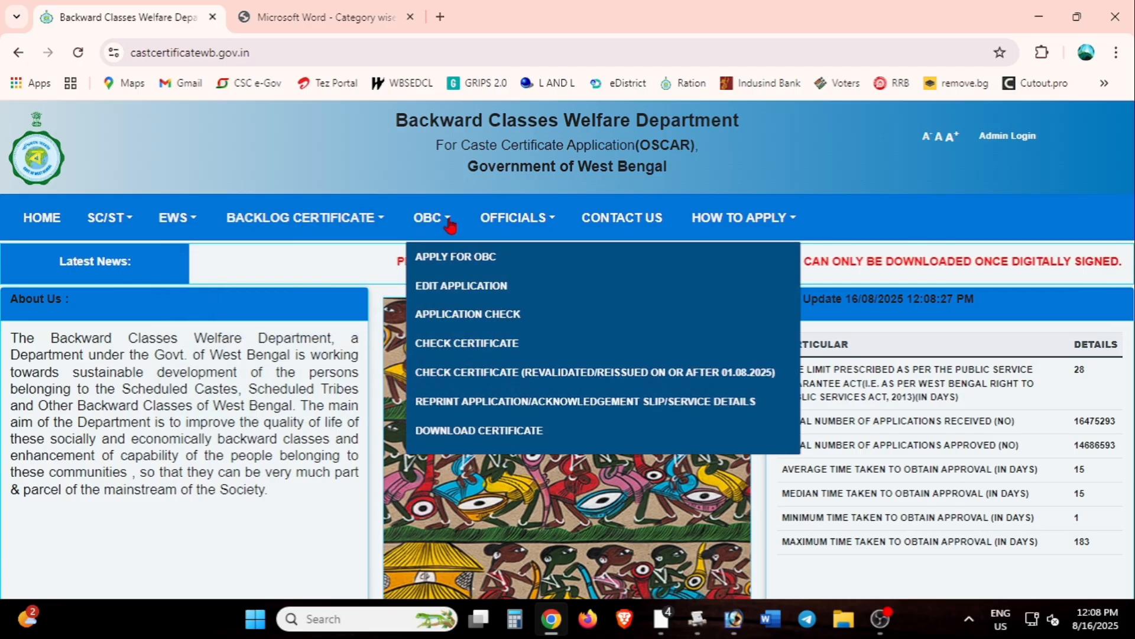
pyautogui.click(456, 256)
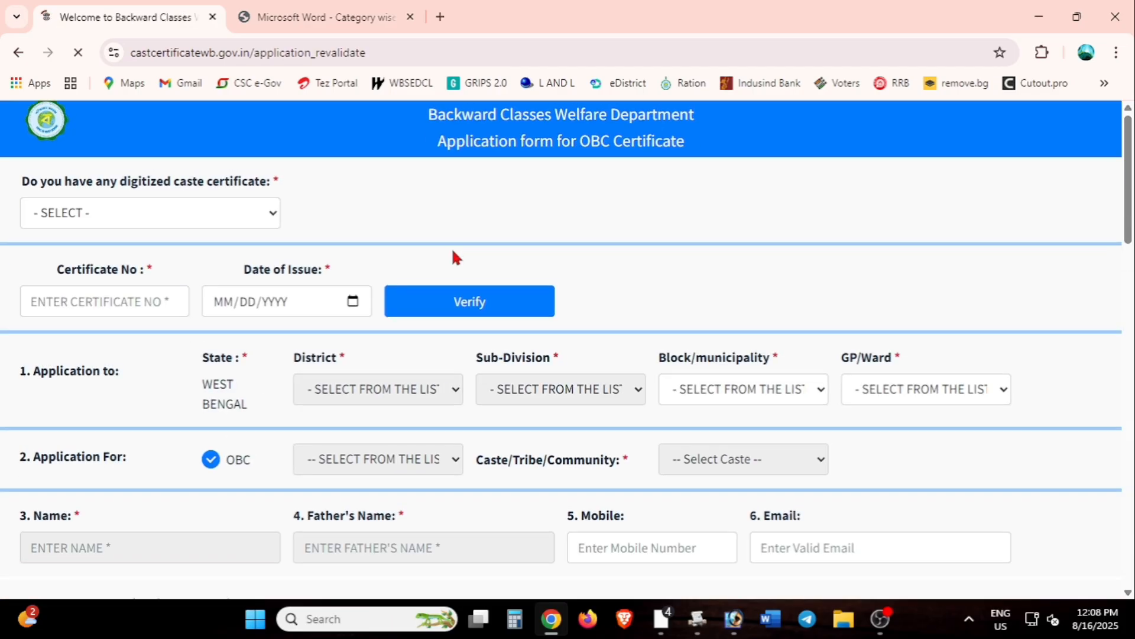
# Step: Answer YES to having a digitized certificate and enter the existing certificate number
pyautogui.click(268, 237)
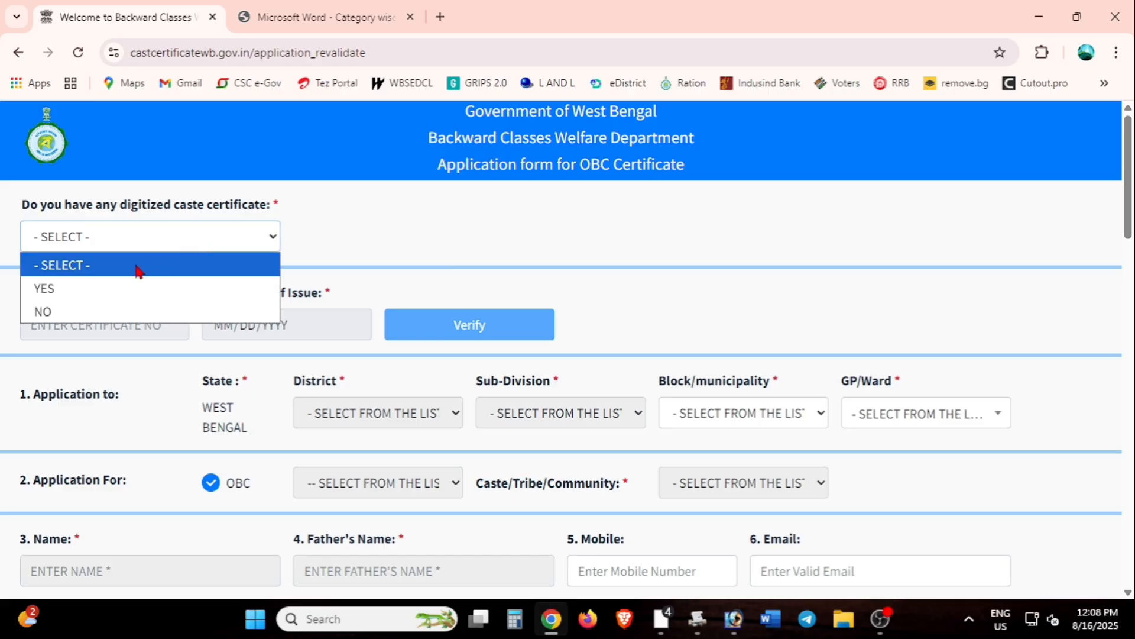
pyautogui.click(88, 287)
pyautogui.click(75, 324)
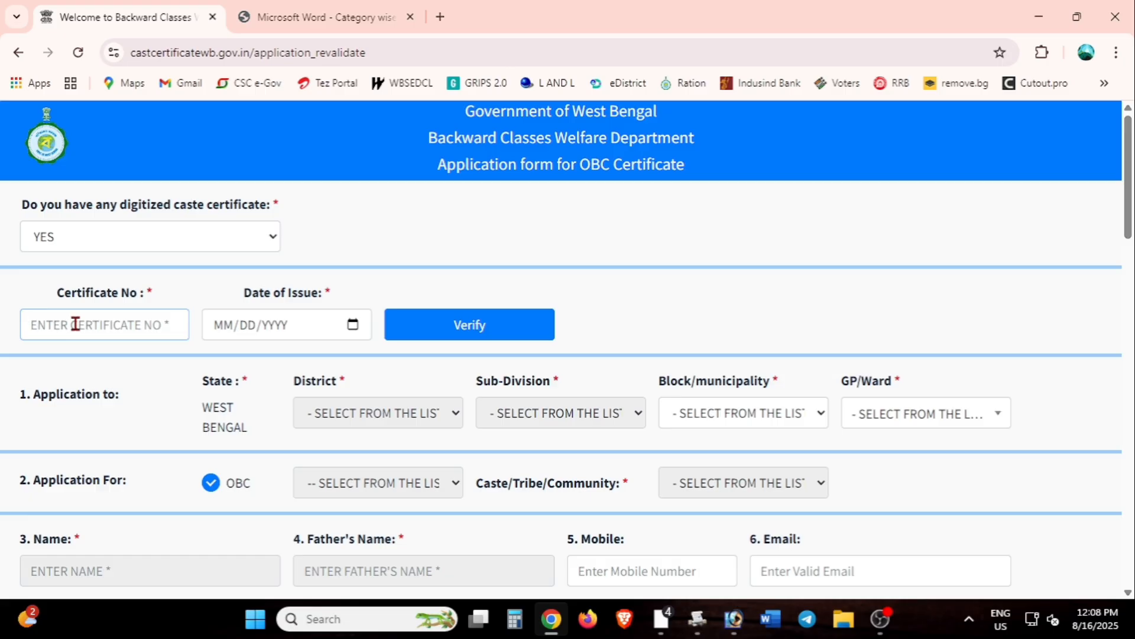
pyautogui.write('WB0')
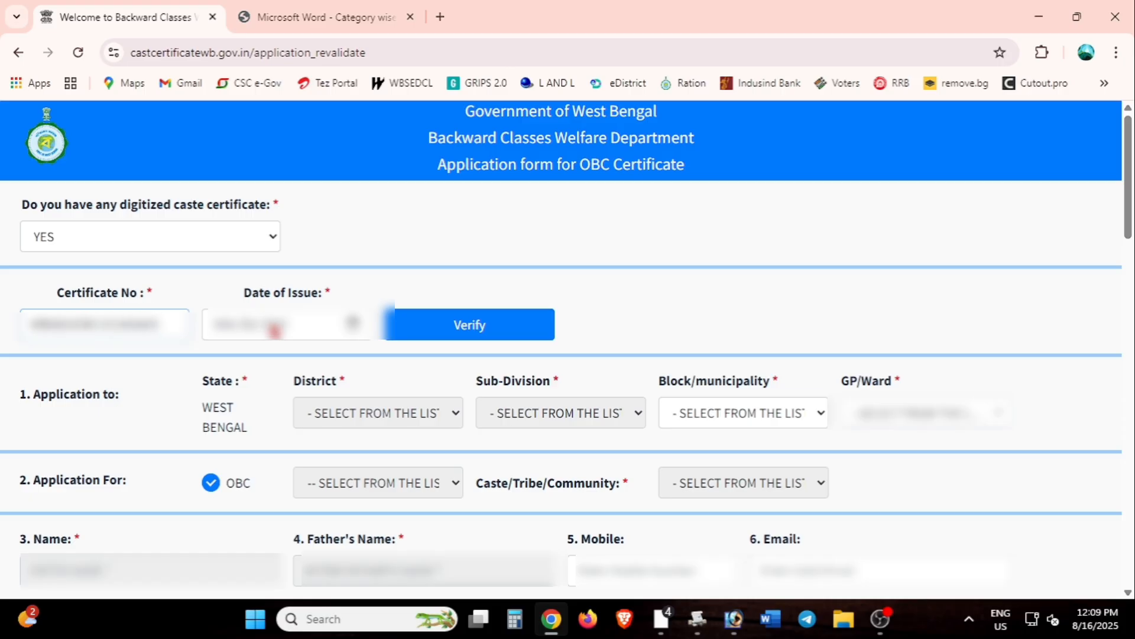
# Step: Set the certificate issue date to 30 November 2018 and verify the certificate
pyautogui.click(353, 322)
pyautogui.click(275, 358)
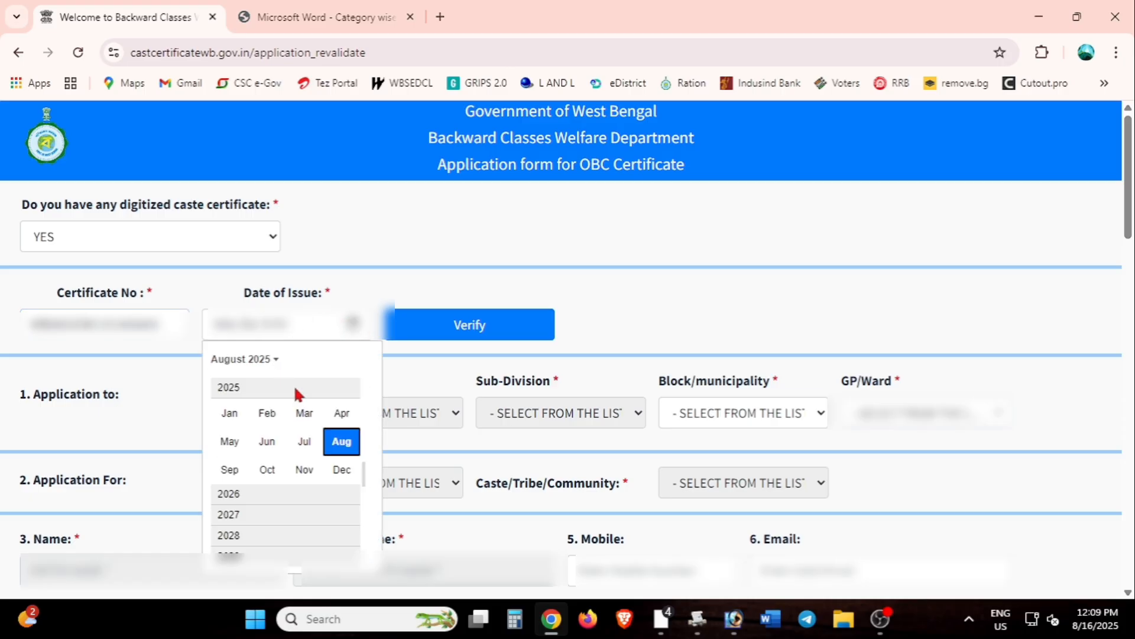
pyautogui.scroll(1, 276, 461)
pyautogui.scroll(5, 255, 432)
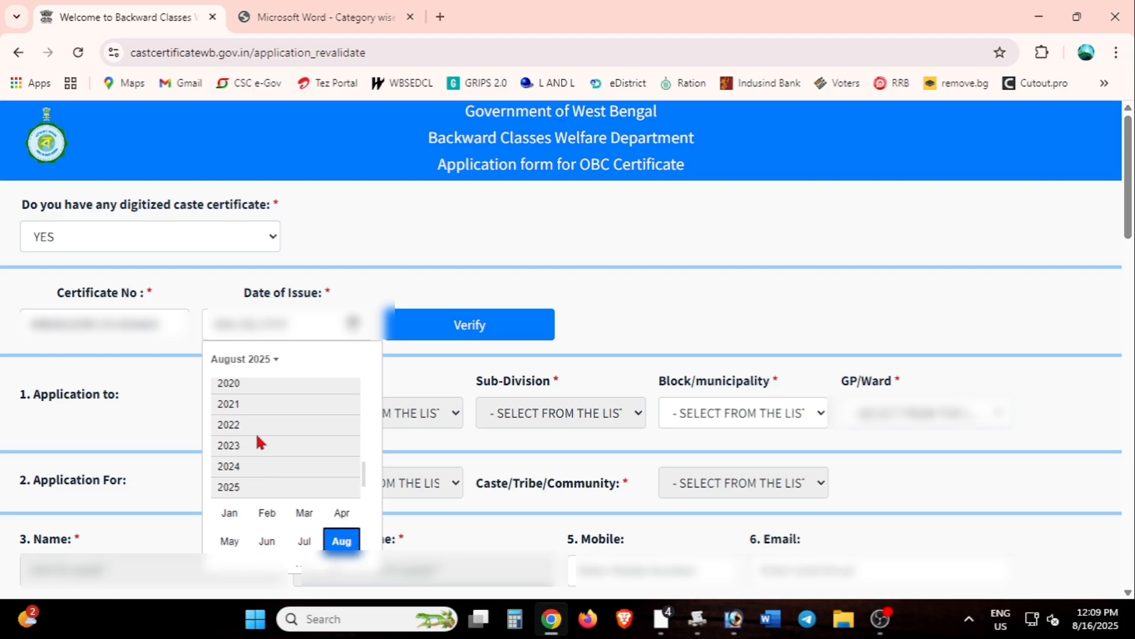
pyautogui.click(236, 408)
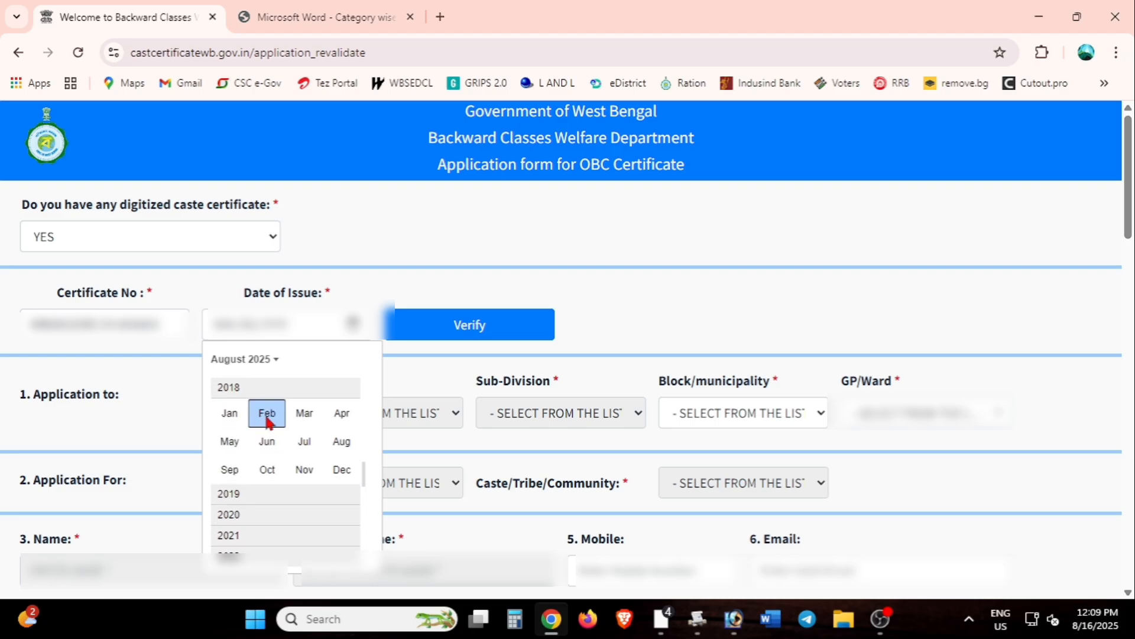
pyautogui.click(302, 473)
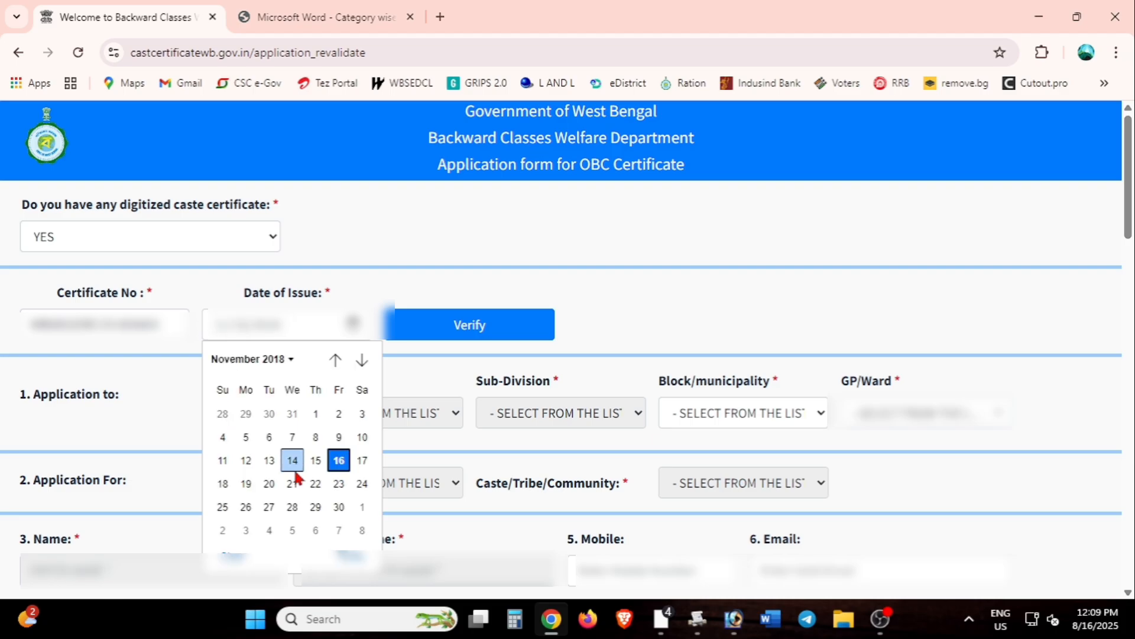
pyautogui.click(338, 507)
pyautogui.click(471, 336)
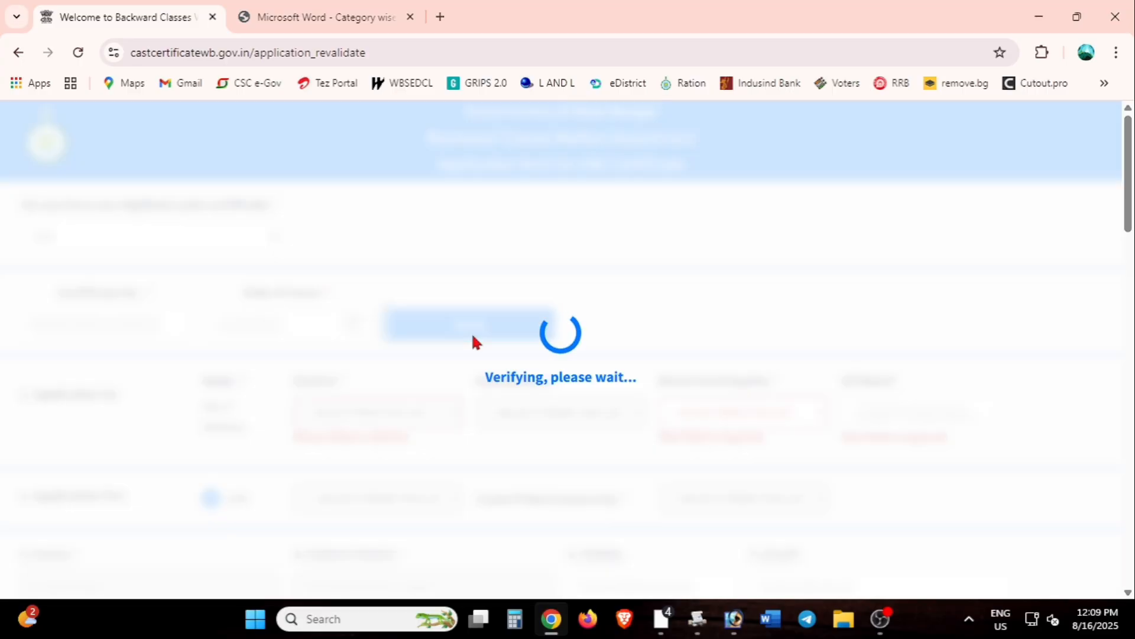
# Step: Choose Mohammad Bazar (B) as Block/municipality, pick the applicant's GP/Ward, and go to the Mobile field
pyautogui.click(722, 413)
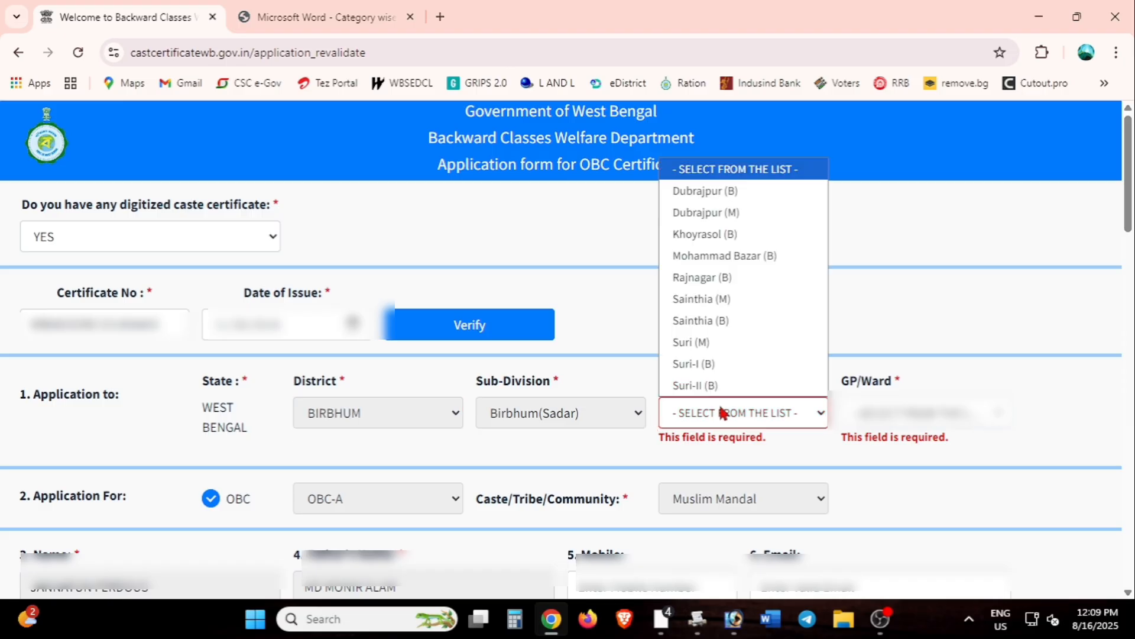
pyautogui.click(763, 256)
pyautogui.click(899, 412)
pyautogui.scroll(-5, 926, 538)
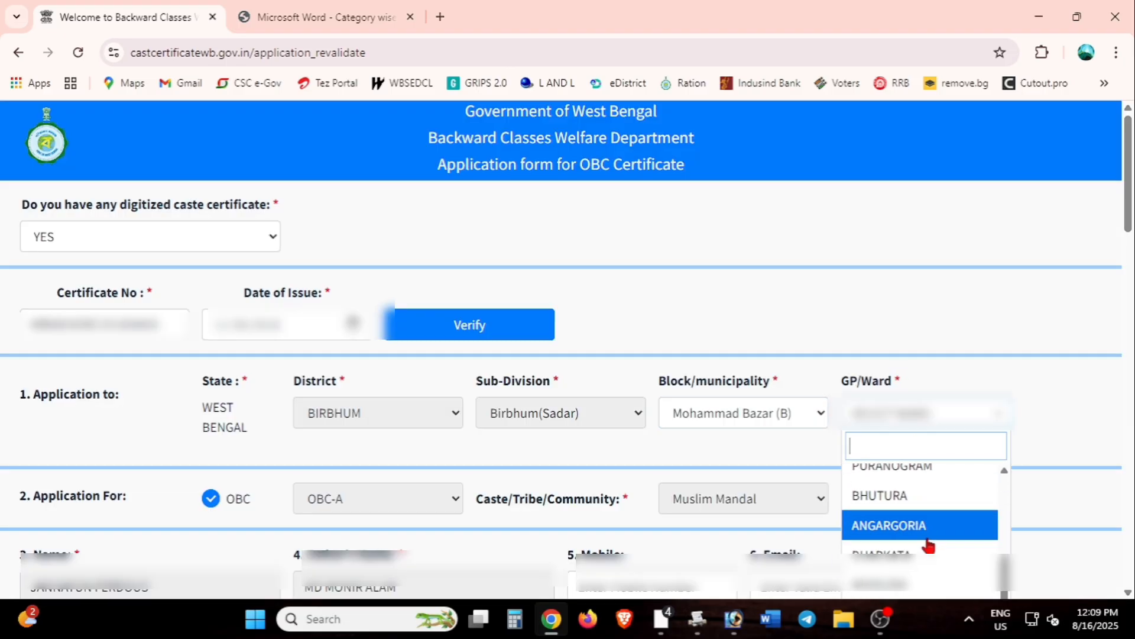
pyautogui.click(901, 554)
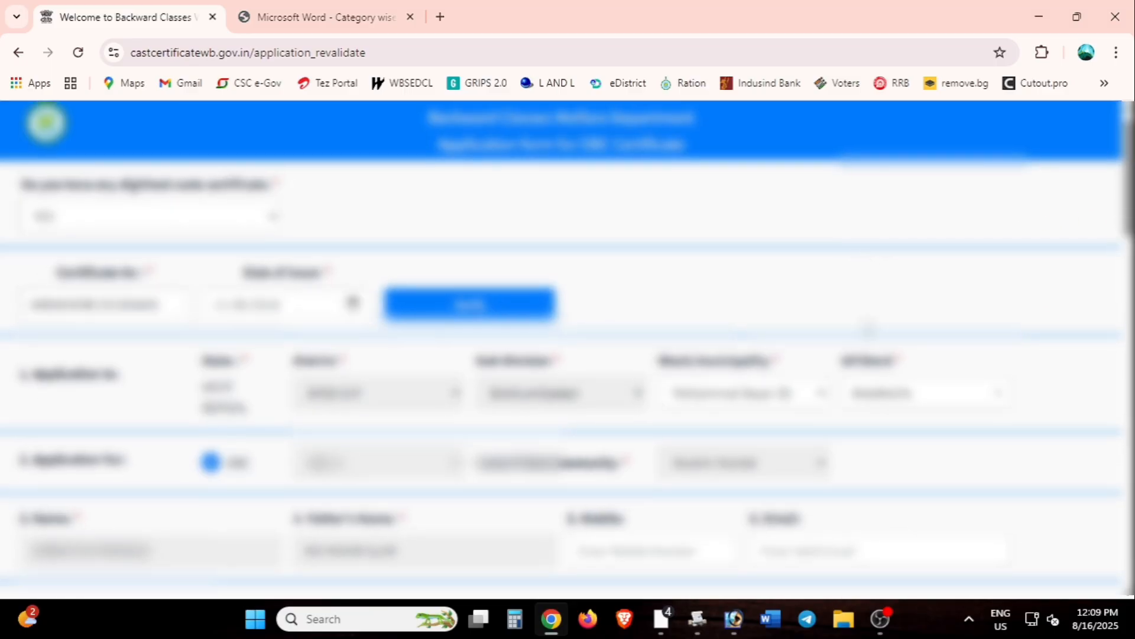
pyautogui.scroll(-3, 873, 305)
pyautogui.scroll(-2, 873, 304)
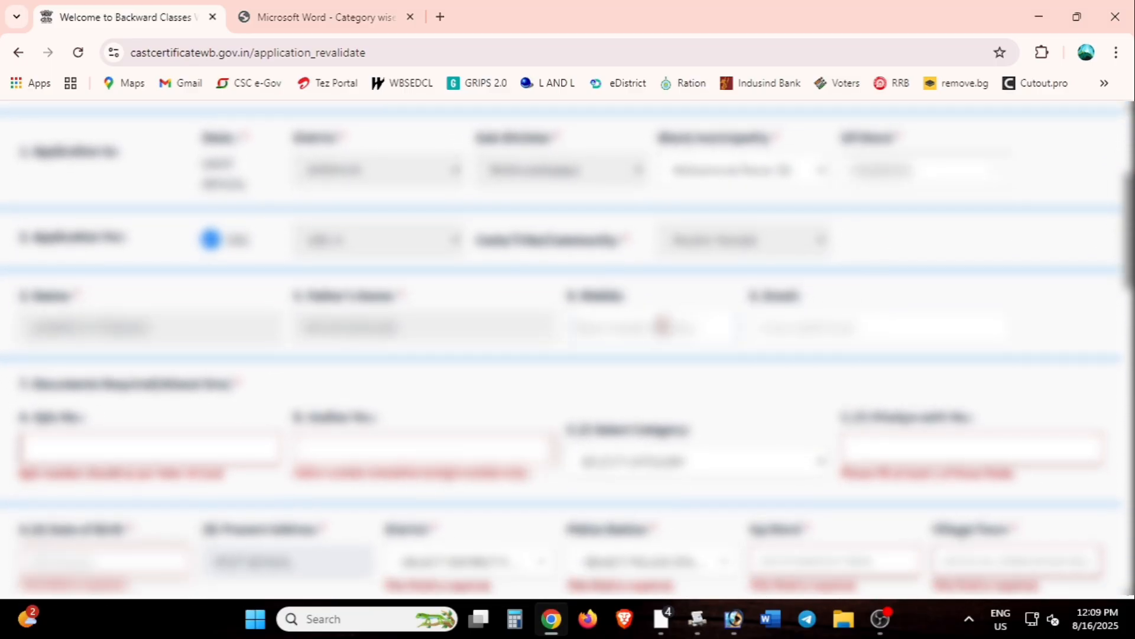
pyautogui.click(663, 326)
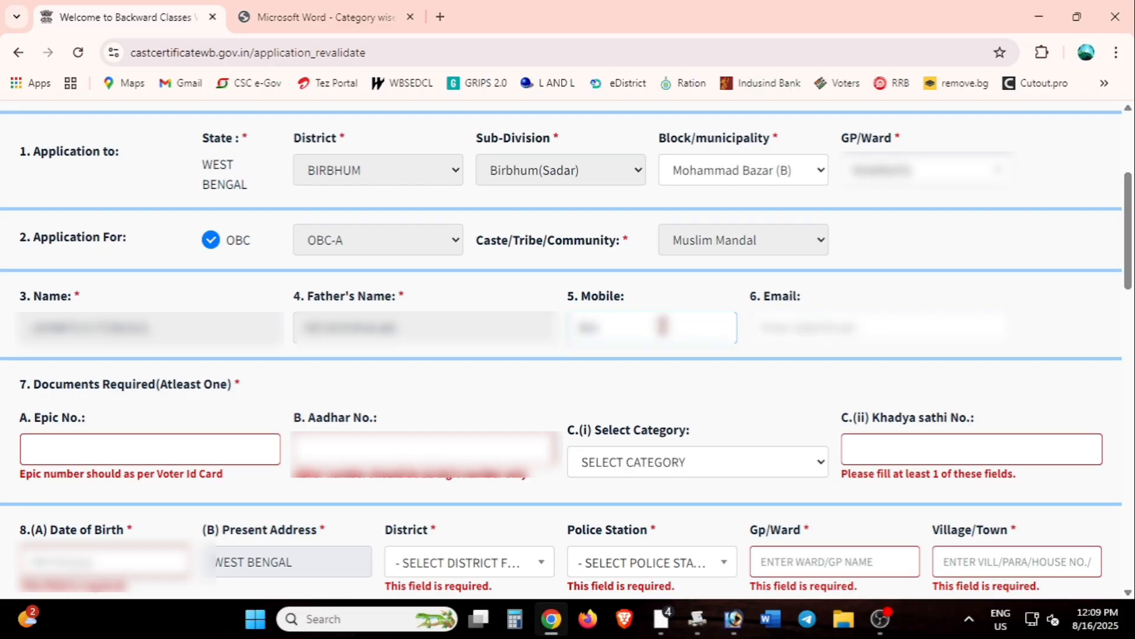
# Step: Replace the old mobile number with the applicant's new mobile number
pyautogui.press('BackSpace')
pyautogui.press('BackSpace')
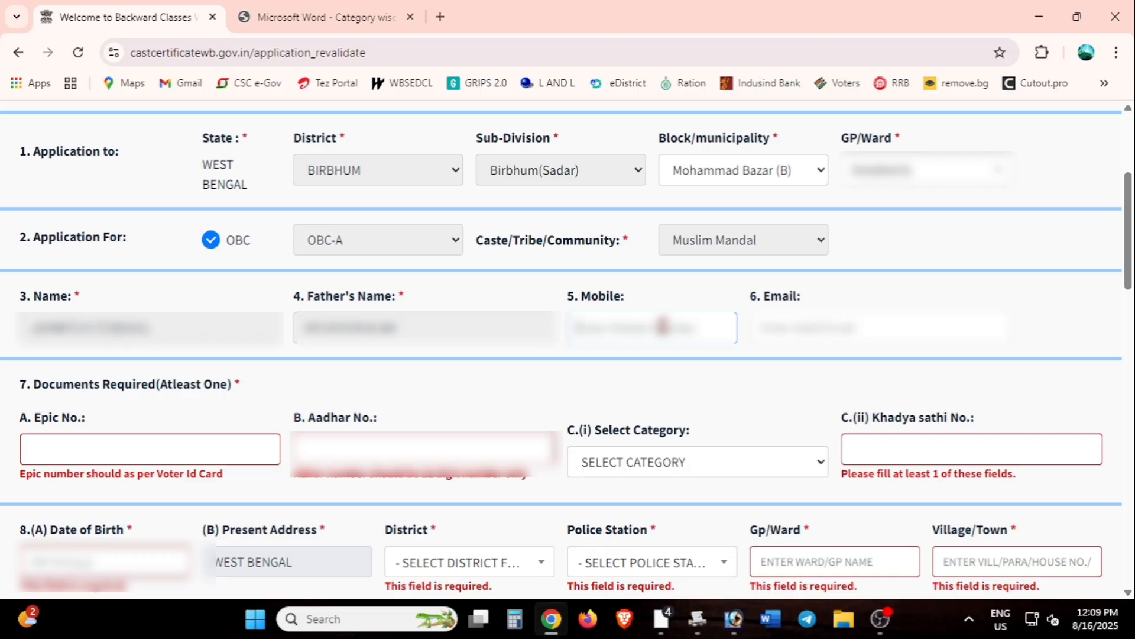
pyautogui.write('98')
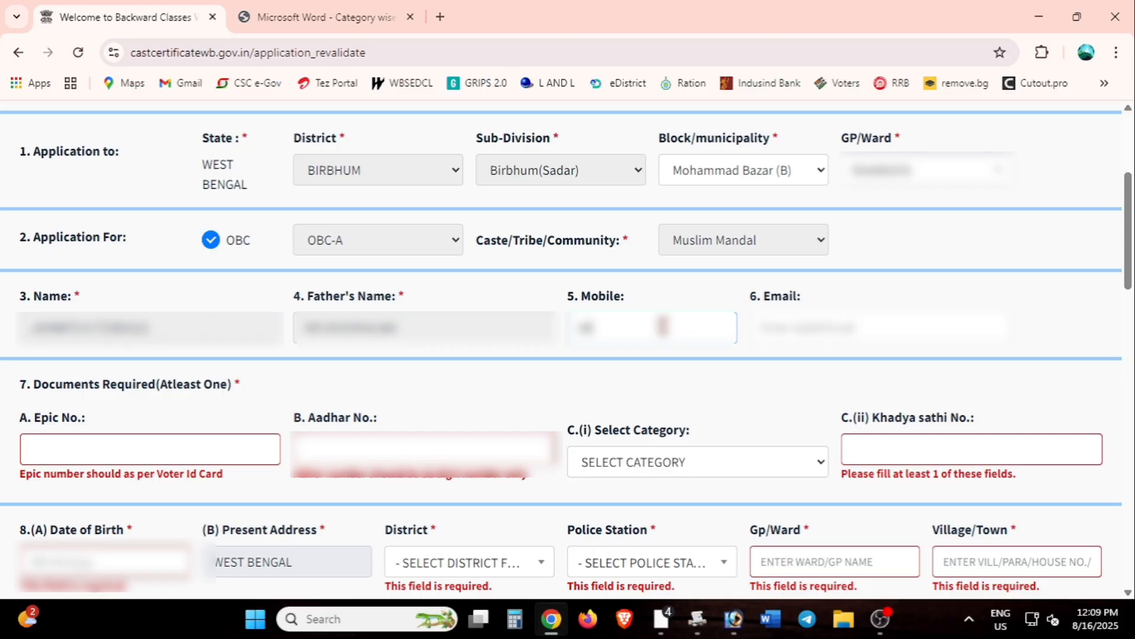
pyautogui.write('7')
pyautogui.write('000')
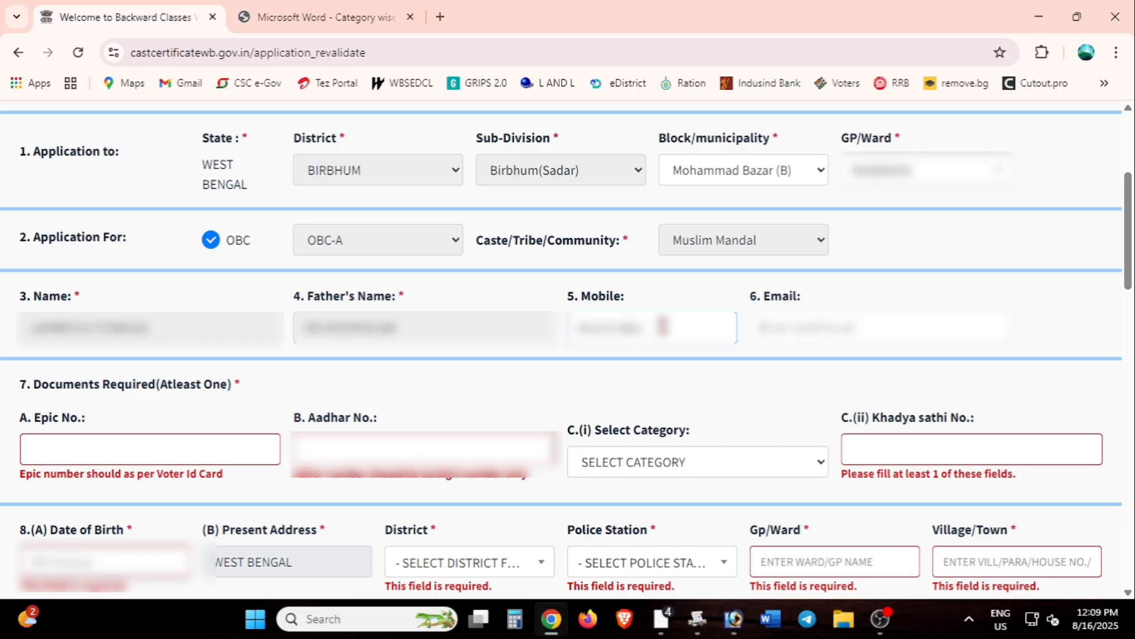
# Step: Enter the applicant's Aadhaar number in the Aadhar No. field
pyautogui.click(543, 380)
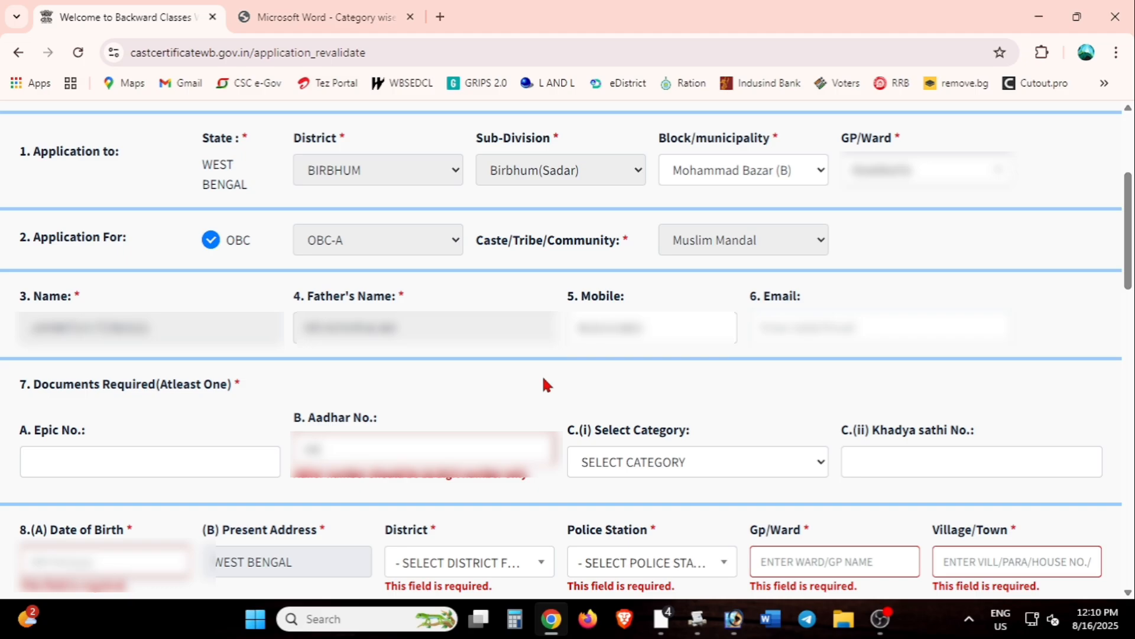
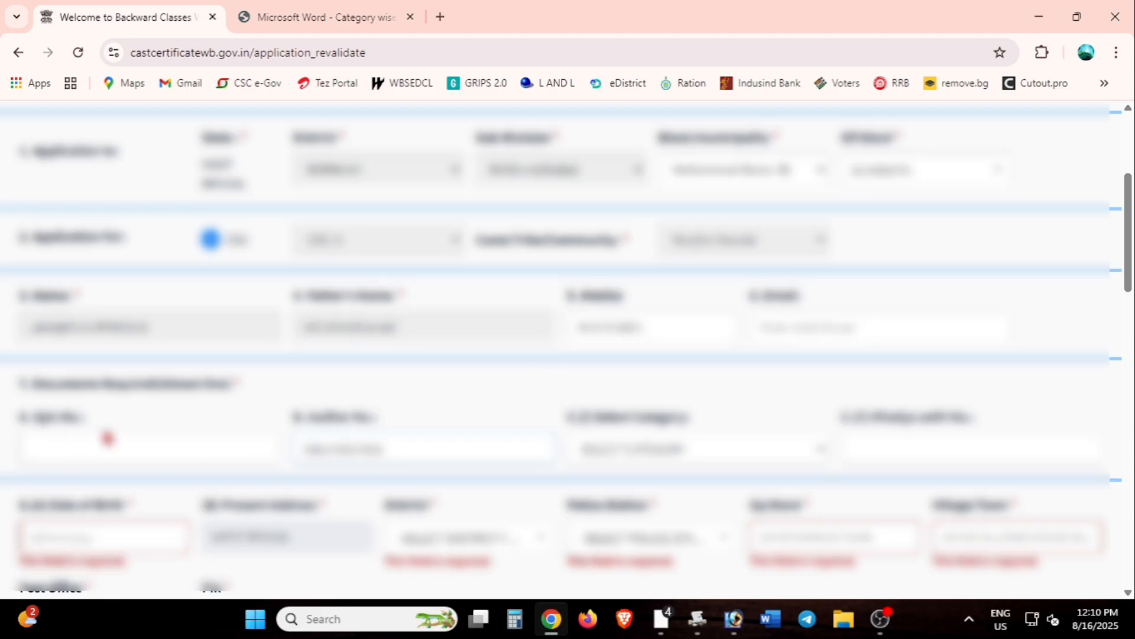
pyautogui.scroll(-4, 760, 442)
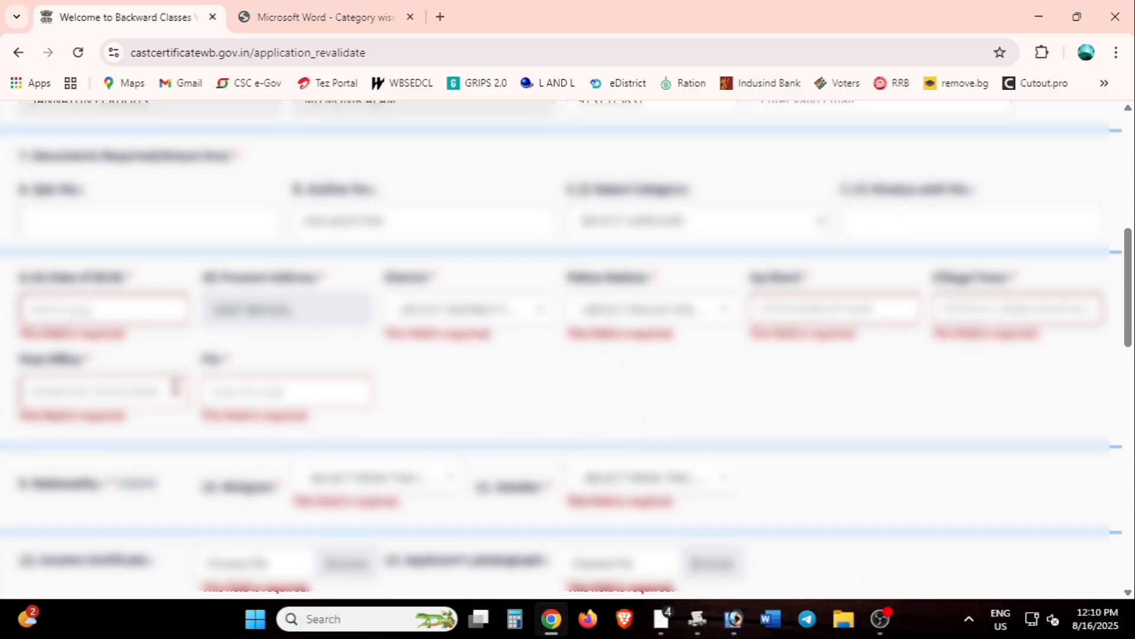
pyautogui.click(106, 309)
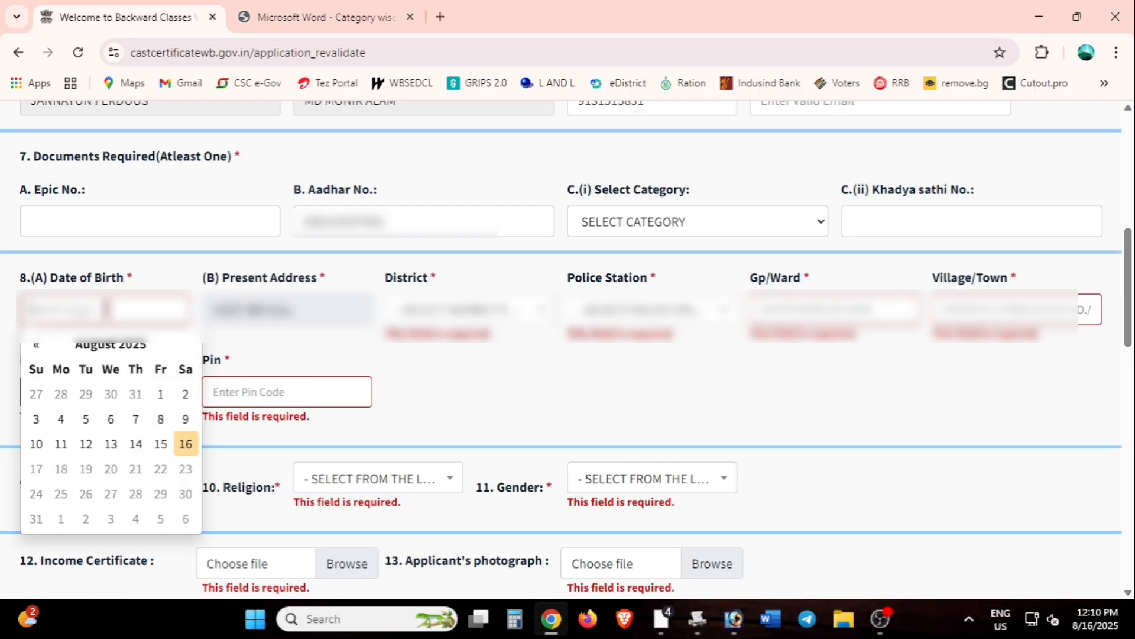
pyautogui.click(148, 356)
pyautogui.click(131, 358)
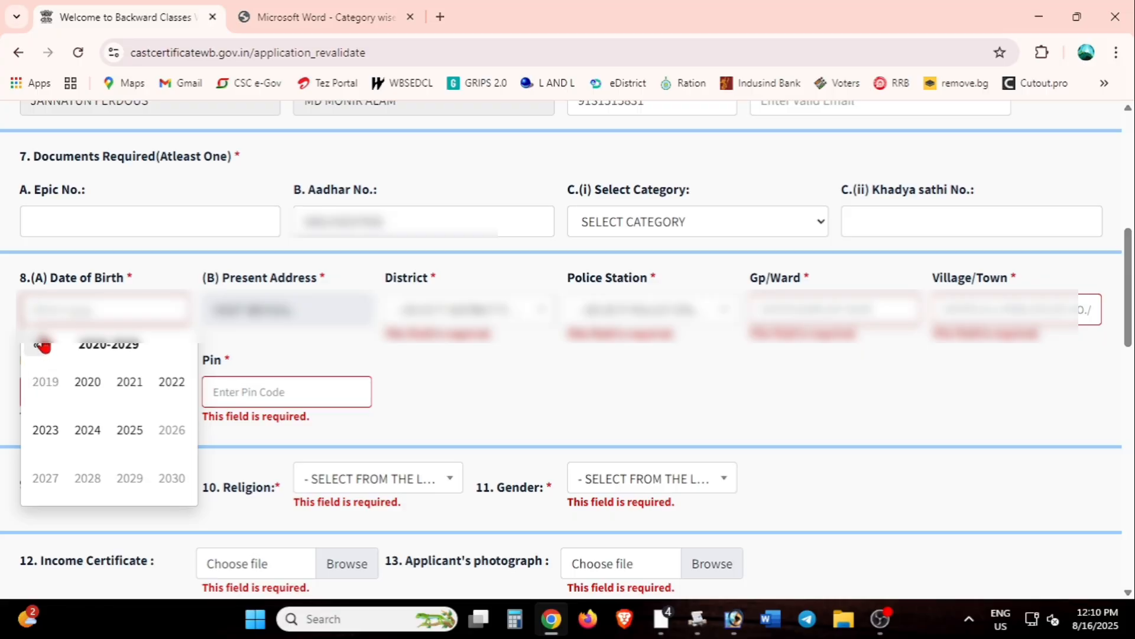
pyautogui.click(39, 344)
pyautogui.click(39, 344)
pyautogui.click(131, 380)
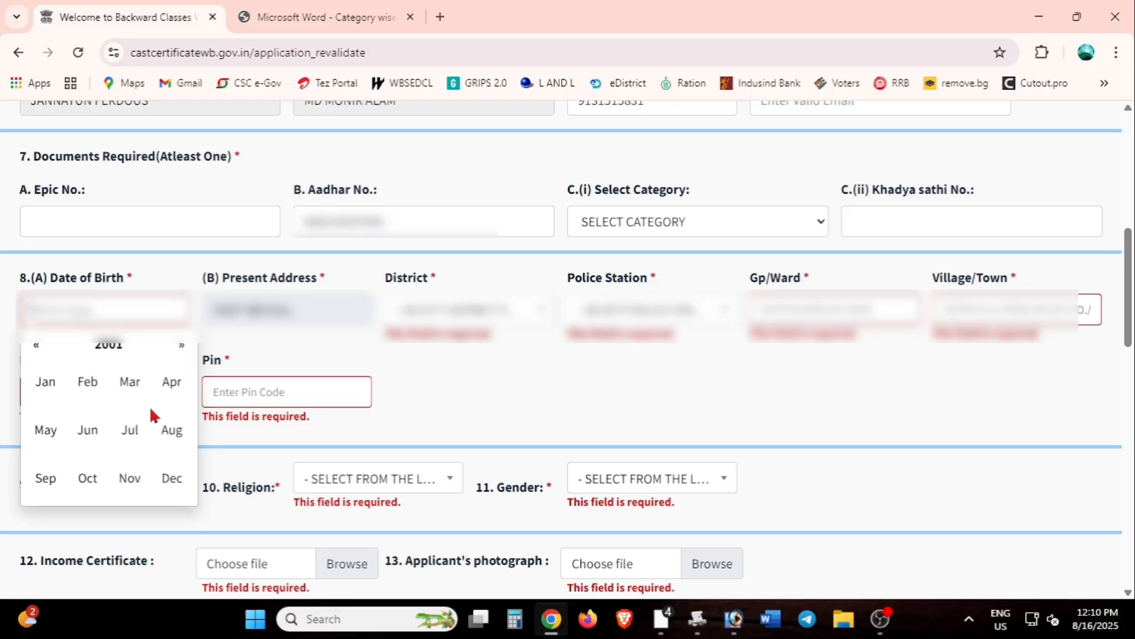
pyautogui.click(158, 441)
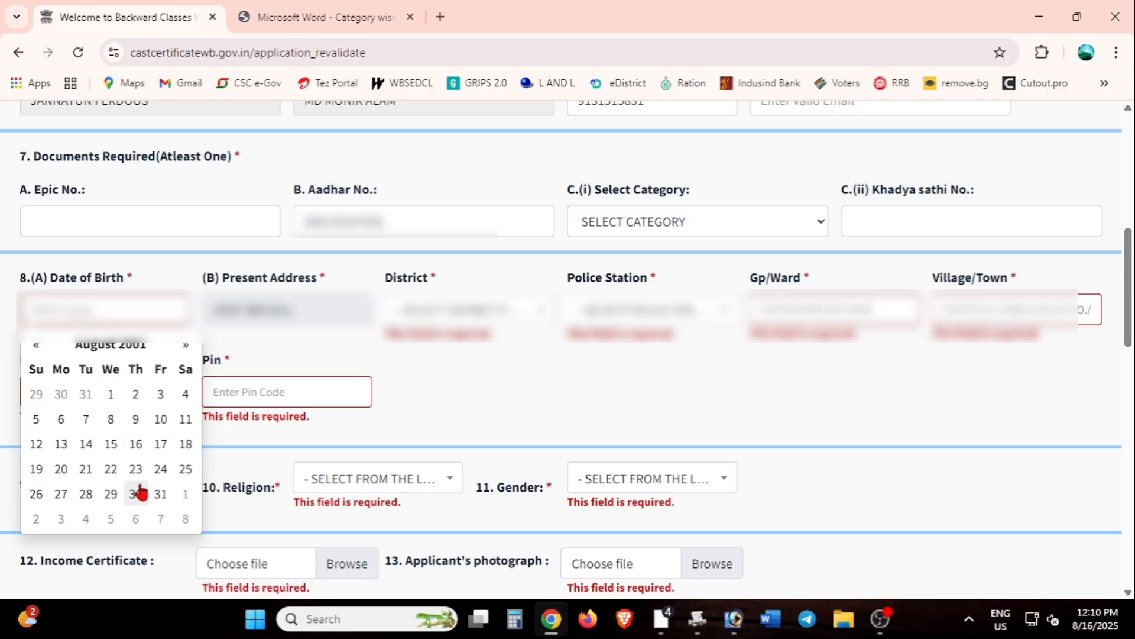
pyautogui.click(60, 452)
# Step: Set District to BIRBHUM and Police Station to RAMPURHAT, and enter the village name
pyautogui.click(447, 314)
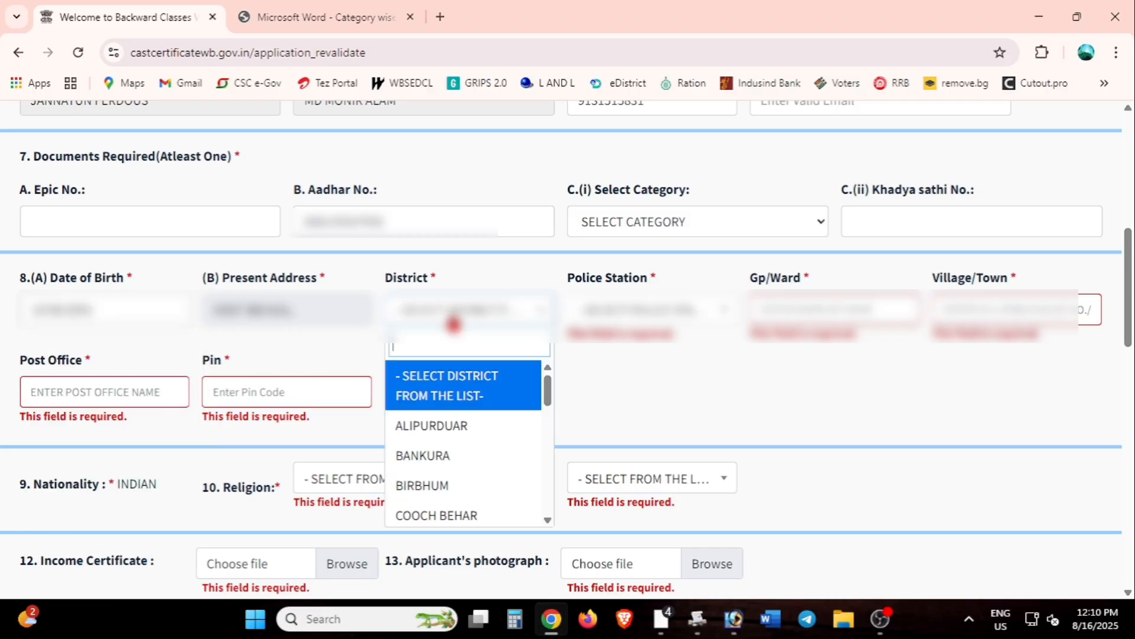
pyautogui.click(437, 485)
pyautogui.click(640, 314)
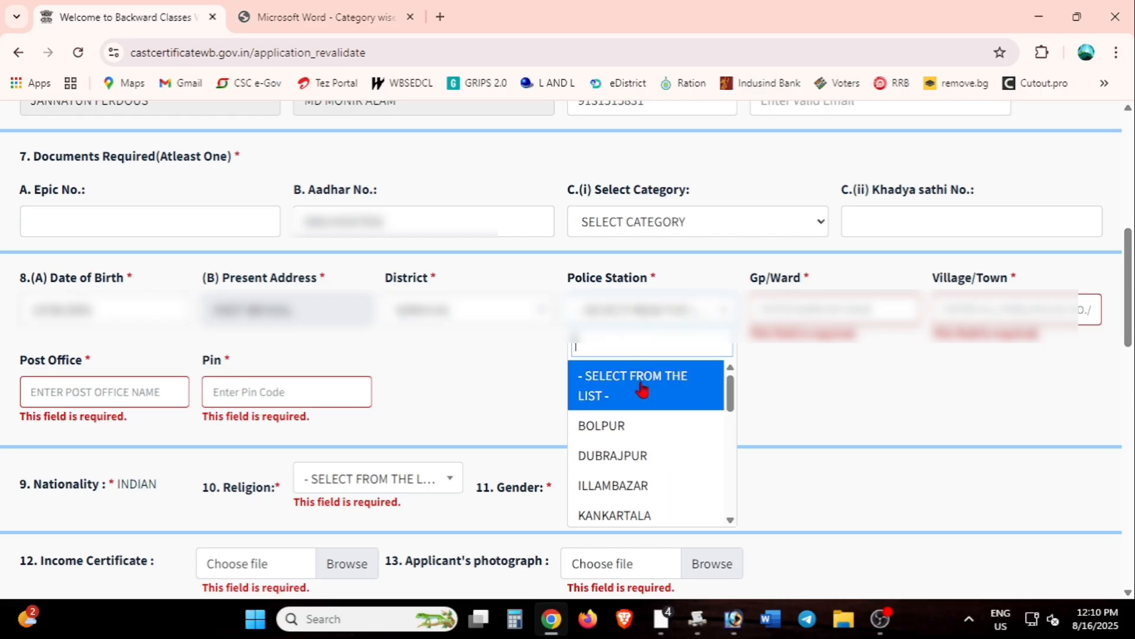
pyautogui.scroll(-5, 639, 408)
pyautogui.click(639, 400)
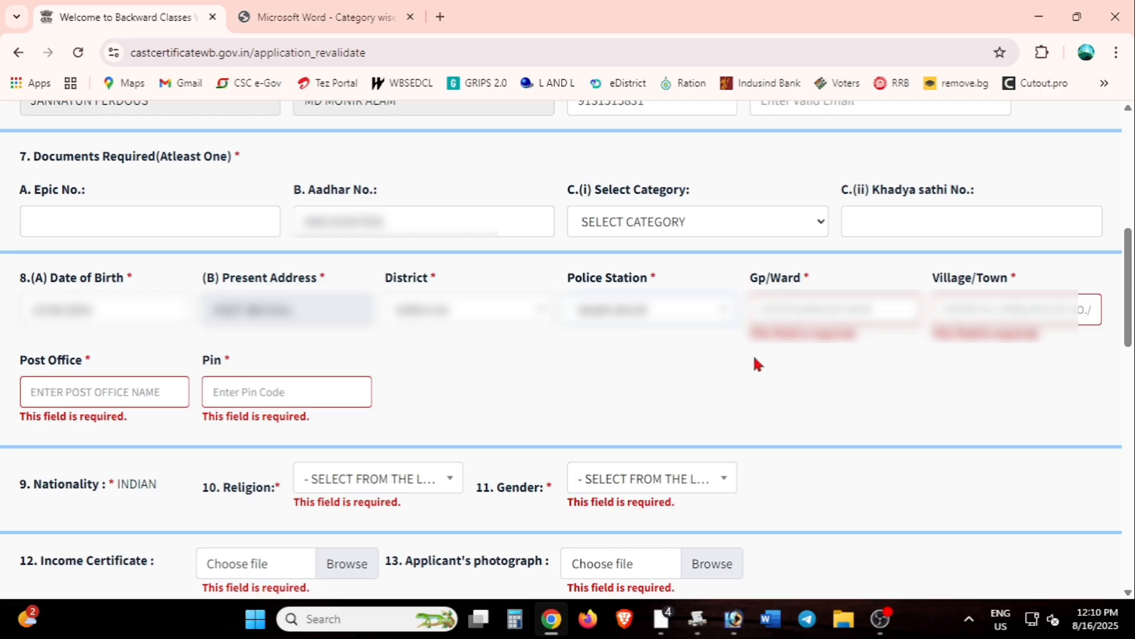
pyautogui.write('KA')
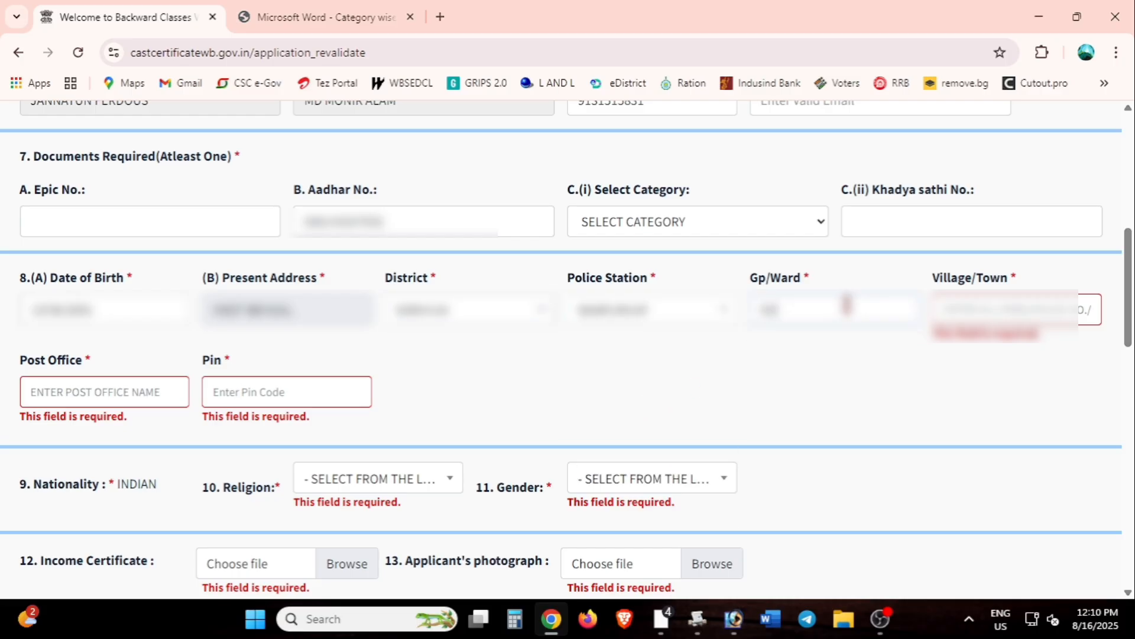
pyautogui.write('STHAGA')
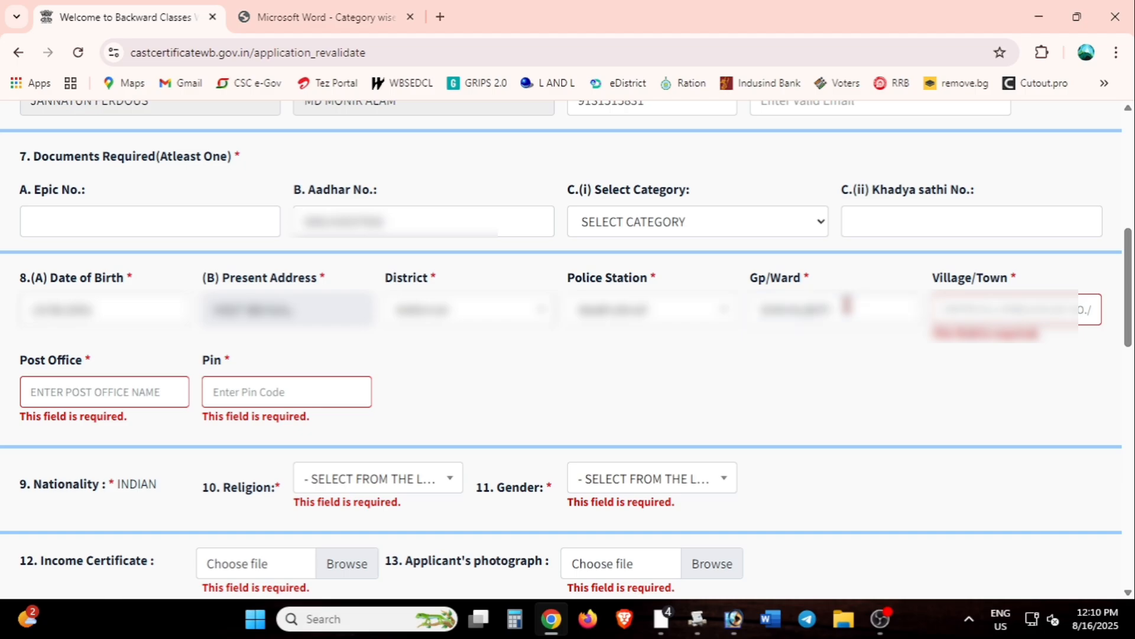
pyautogui.write('JOYKRISHNA')
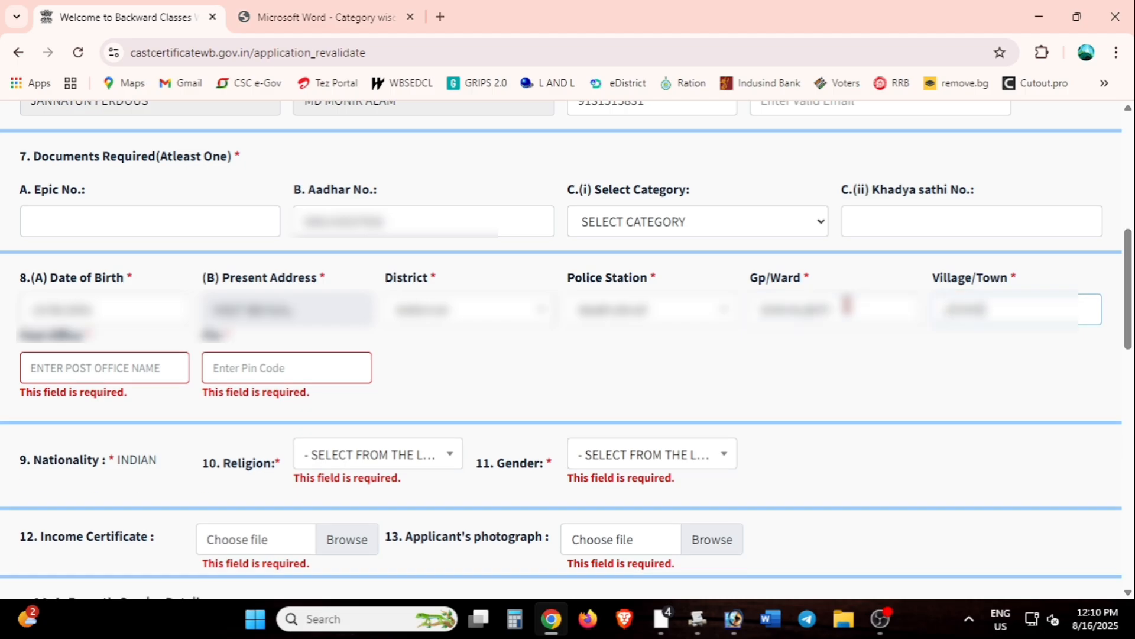
pyautogui.write('PUR')
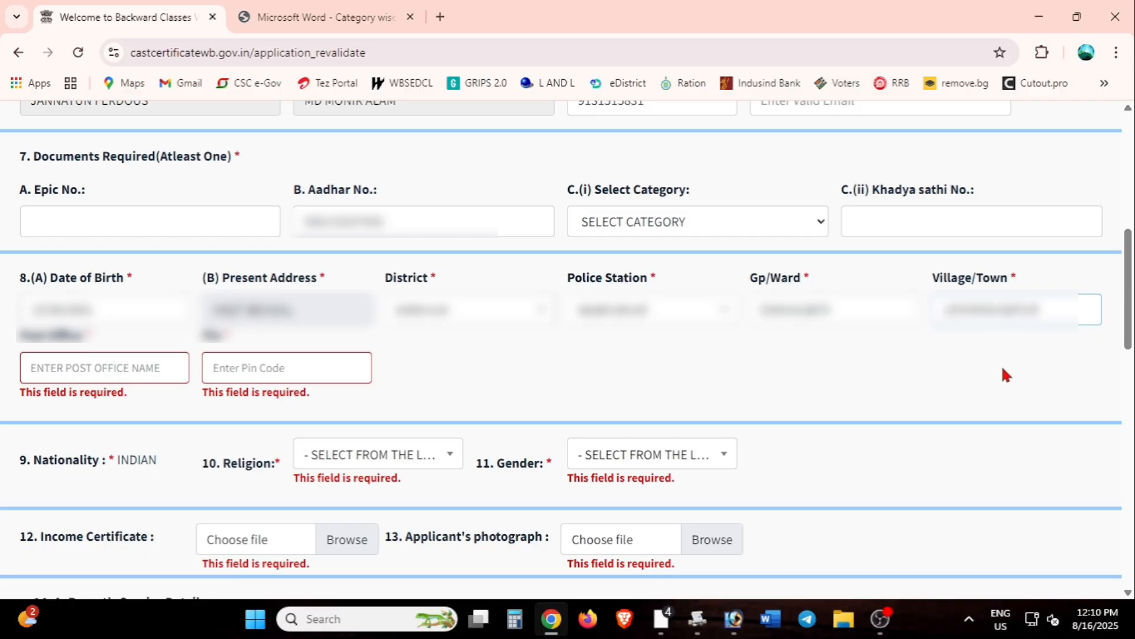
# Step: Fill in the Post Office name and PIN code
pyautogui.click(179, 357)
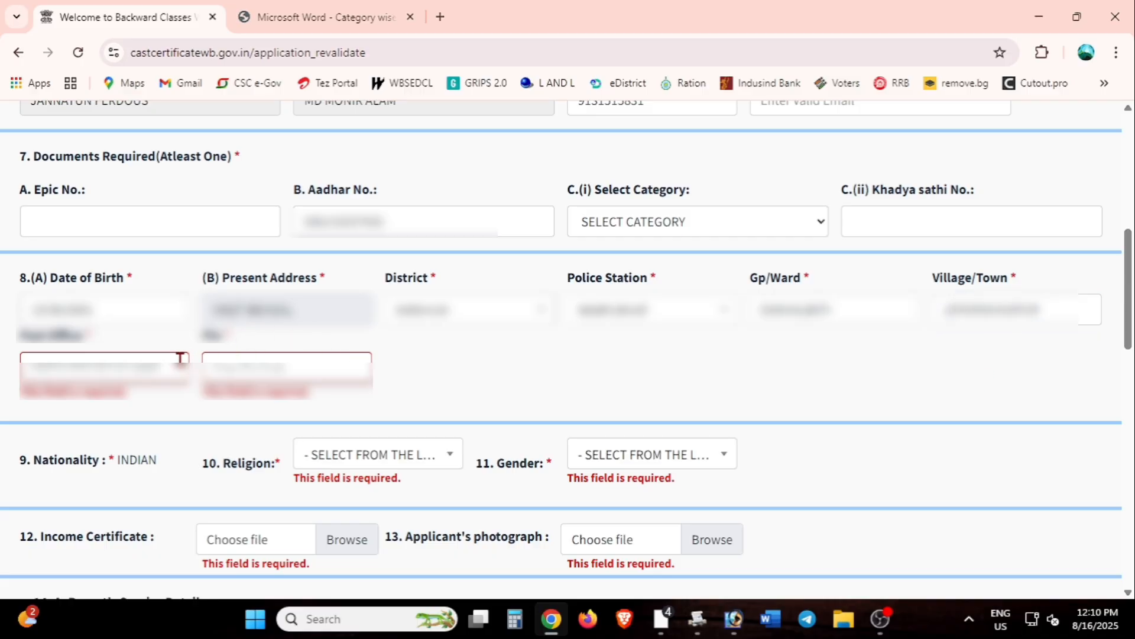
pyautogui.write('?????????????')
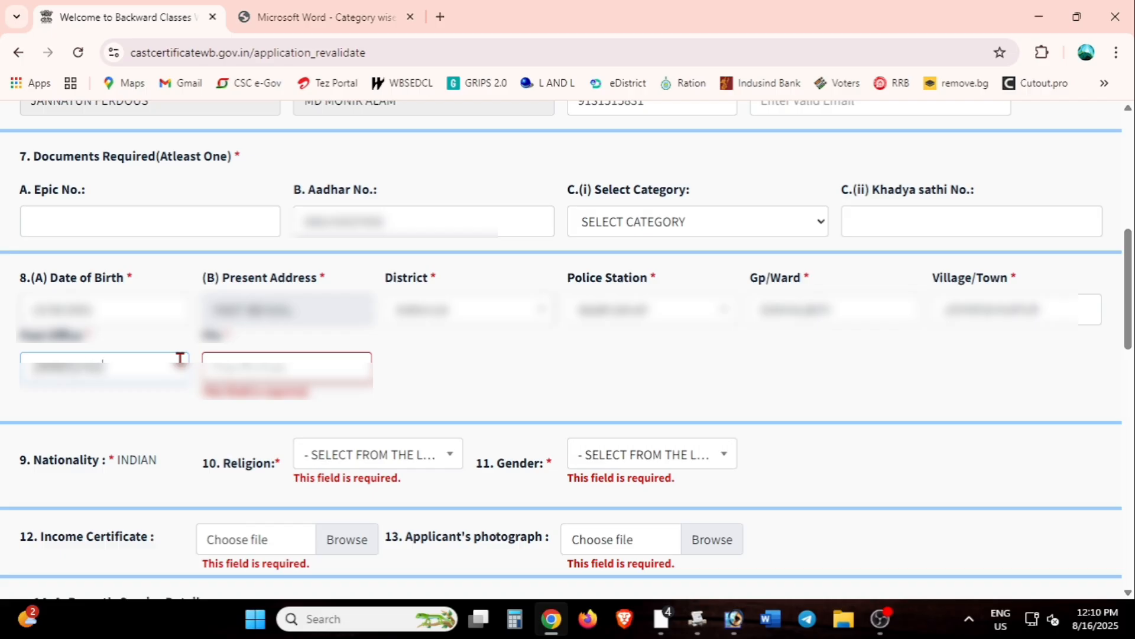
pyautogui.press('Tab')
pyautogui.write('7312')
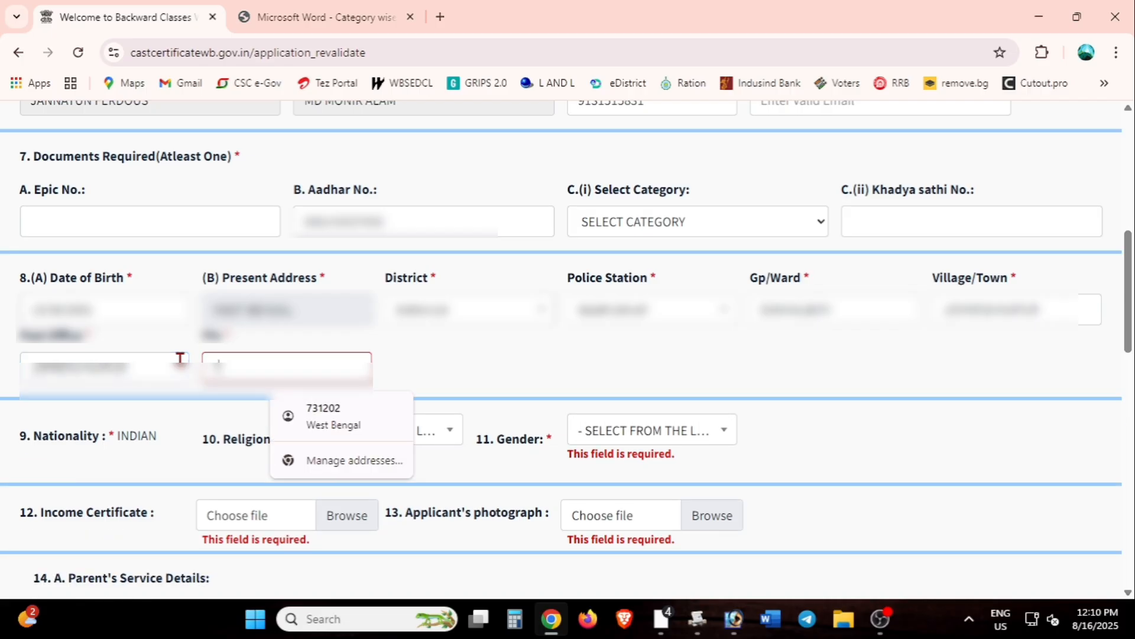
# Step: Set religion to ISLAM and gender to FEMALE
pyautogui.click(450, 434)
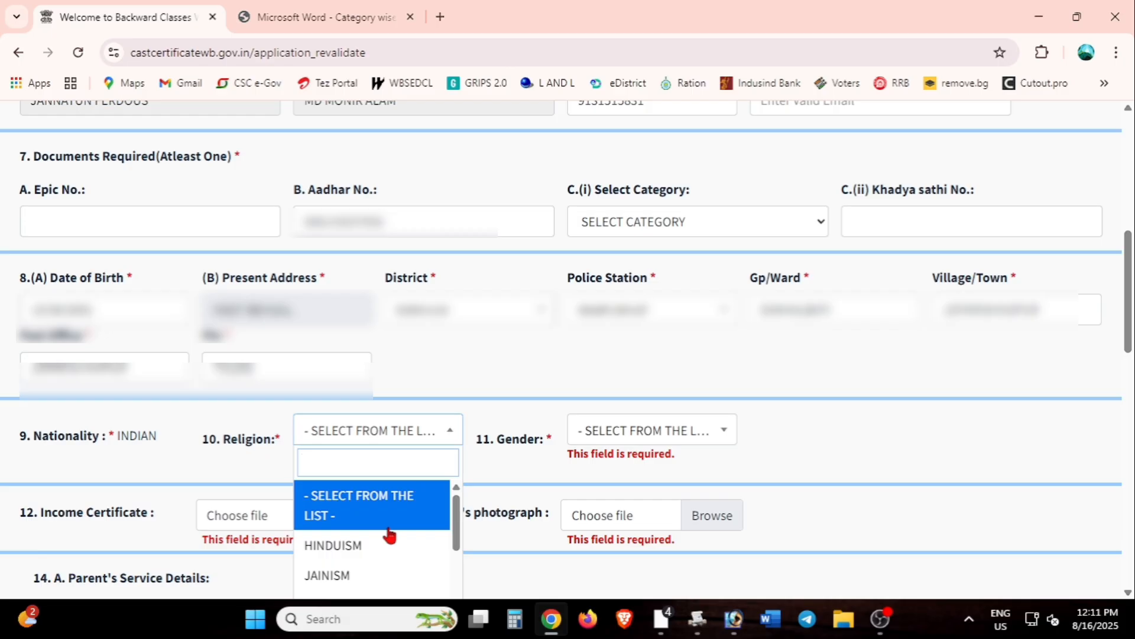
pyautogui.write('isl')
pyautogui.click(364, 491)
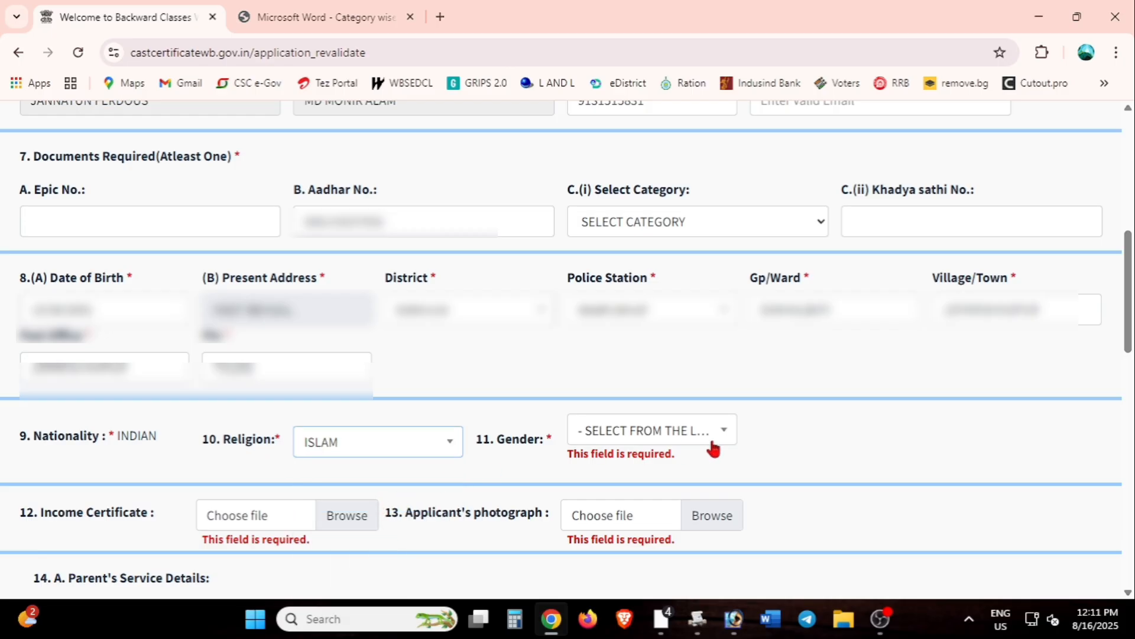
pyautogui.click(696, 437)
pyautogui.click(639, 553)
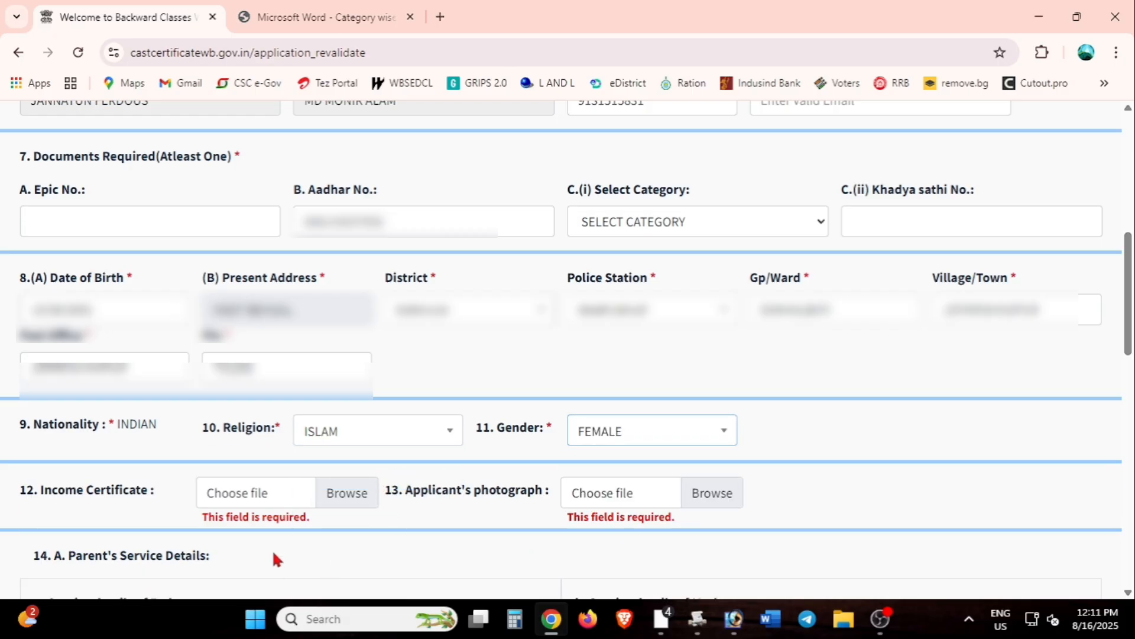
pyautogui.click(275, 489)
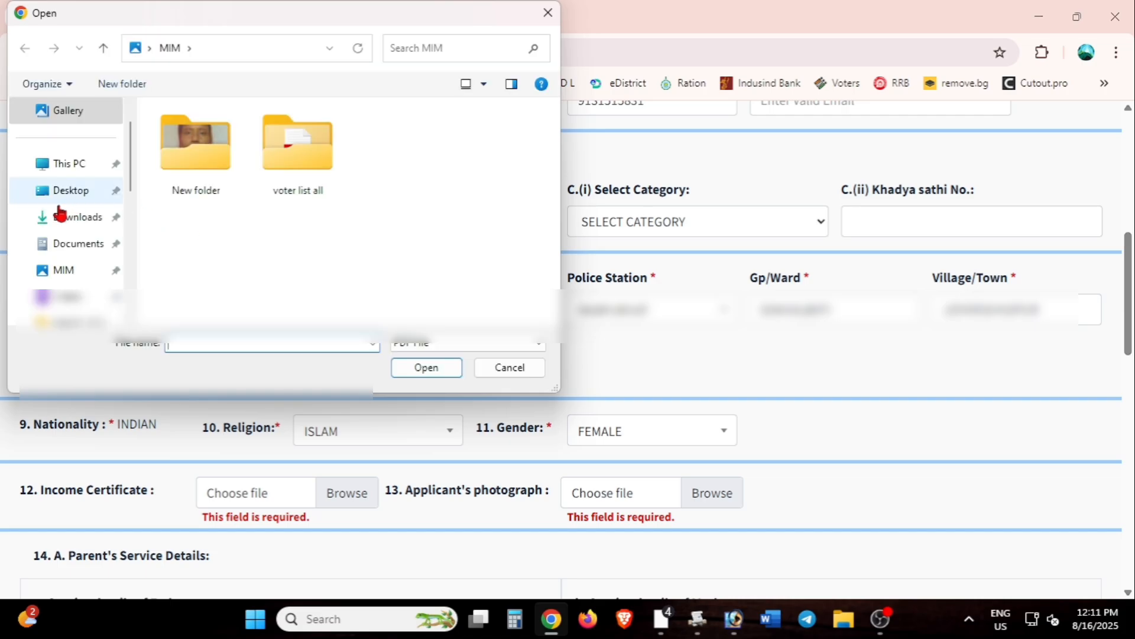
# Step: Attach the OBC certificate PDF from Downloads as the income certificate
pyautogui.click(60, 215)
pyautogui.click(213, 202)
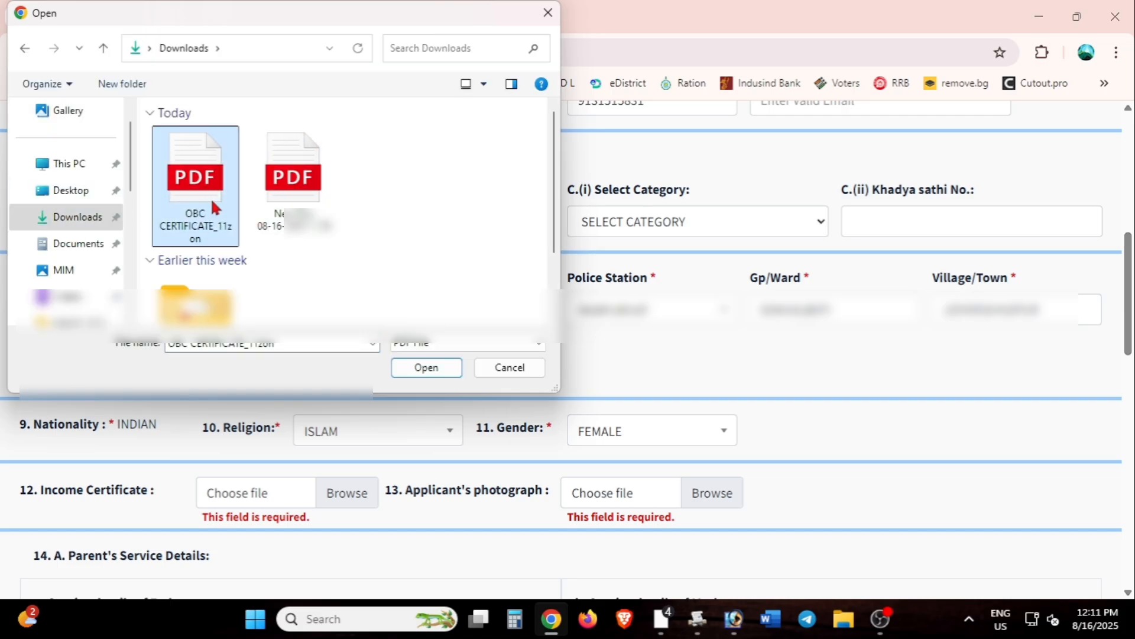
pyautogui.doubleClick(211, 198)
# Step: Attach PHOTO.jpg from the MIM folder as the applicant's photograph
pyautogui.click(610, 499)
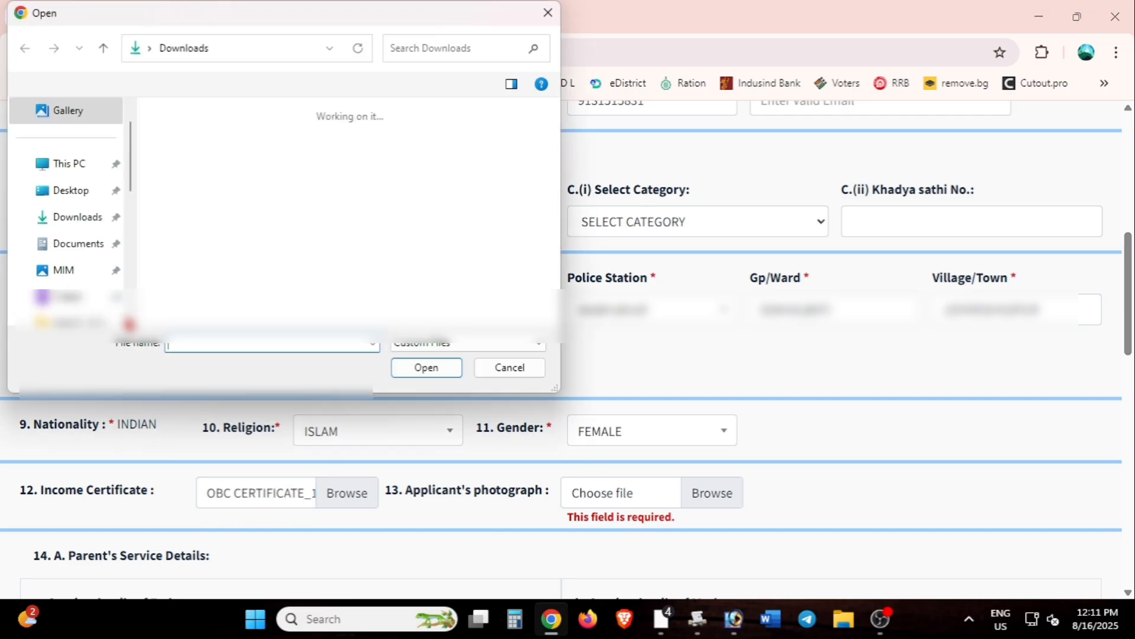
pyautogui.click(74, 269)
pyautogui.doubleClick(502, 145)
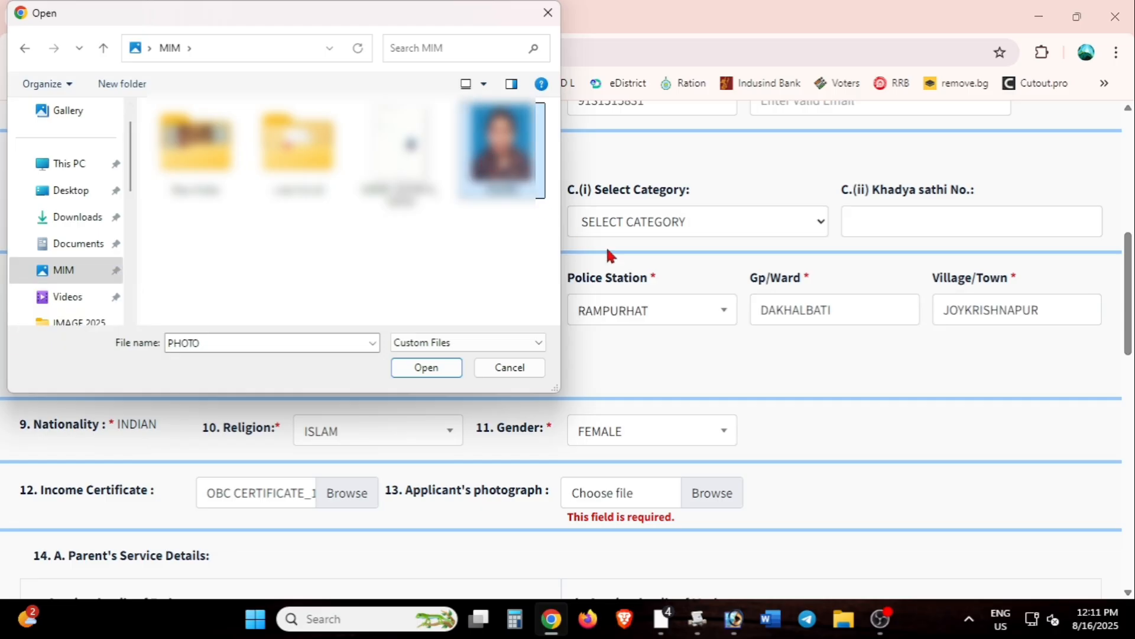
# Step: Set both father's and mother's Type of Organization to NONE
pyautogui.scroll(-5, 692, 451)
pyautogui.click(324, 363)
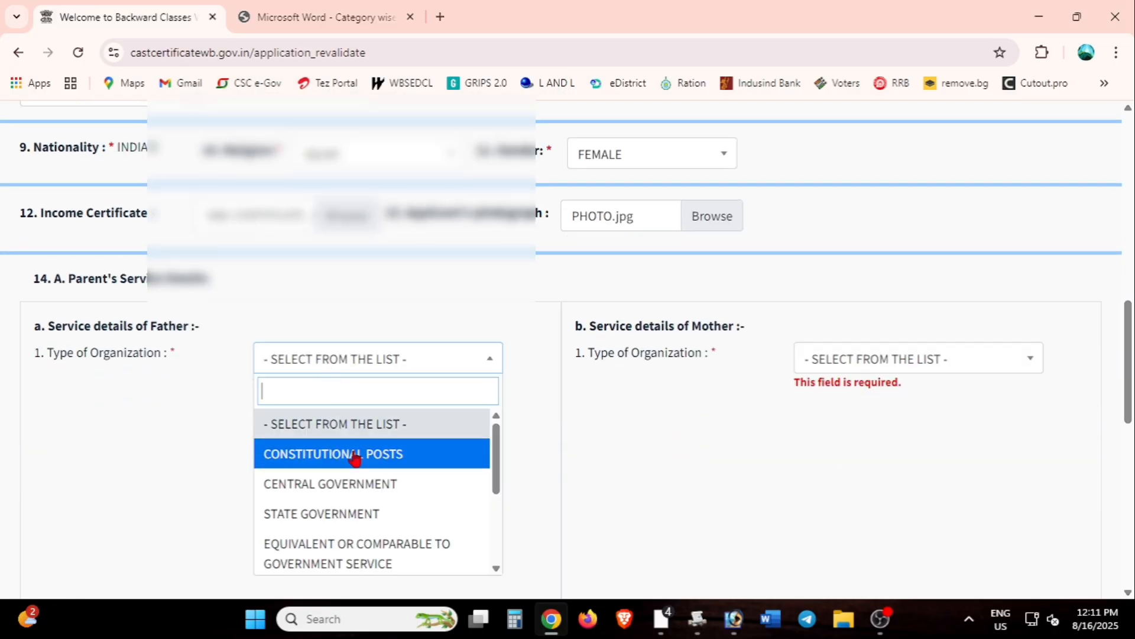
pyautogui.scroll(-3, 325, 503)
pyautogui.click(306, 568)
pyautogui.click(970, 358)
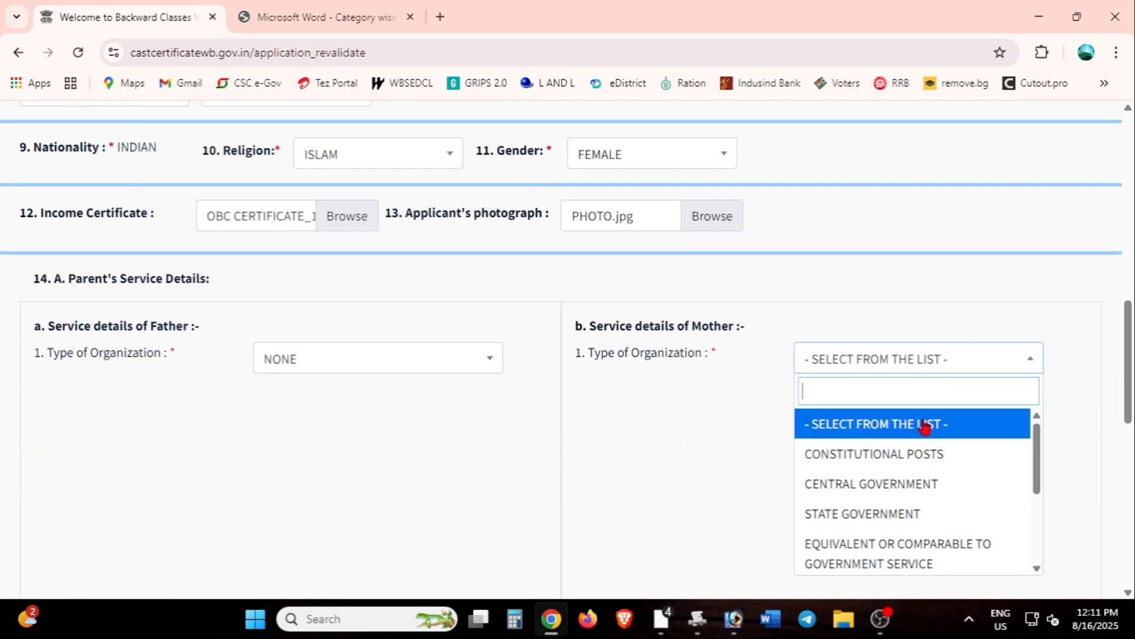
pyautogui.scroll(-3, 875, 502)
pyautogui.click(862, 558)
pyautogui.moveTo(1132, 372); pyautogui.dragTo(1134, 508)
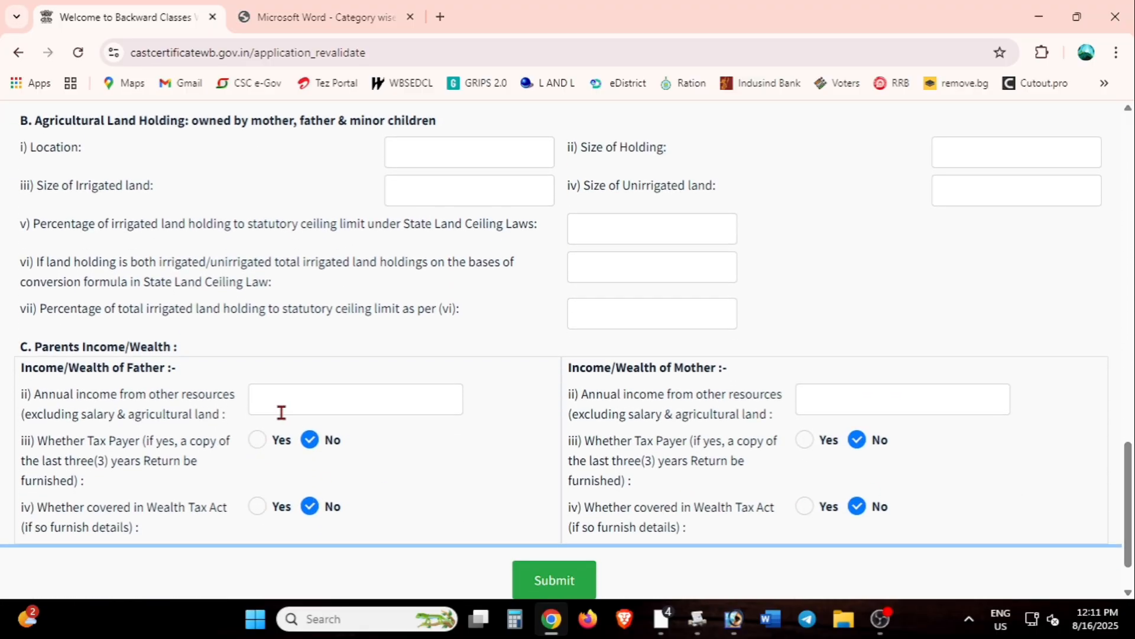
# Step: Enter annual income of 72000 for the father and 0 for the mother
pyautogui.click(328, 398)
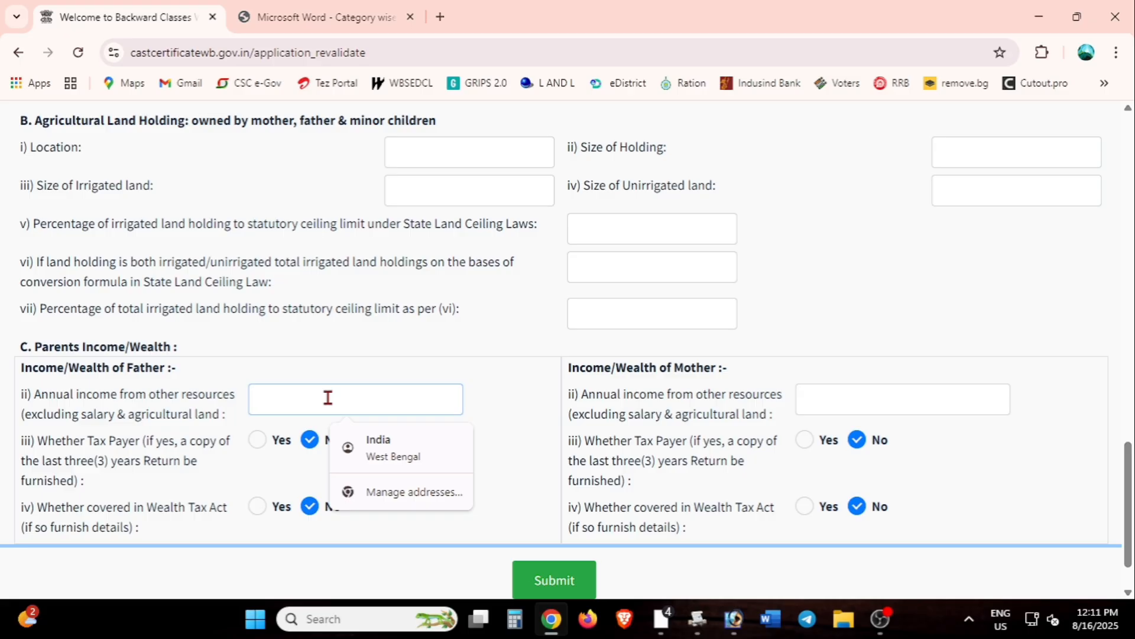
pyautogui.write('72000')
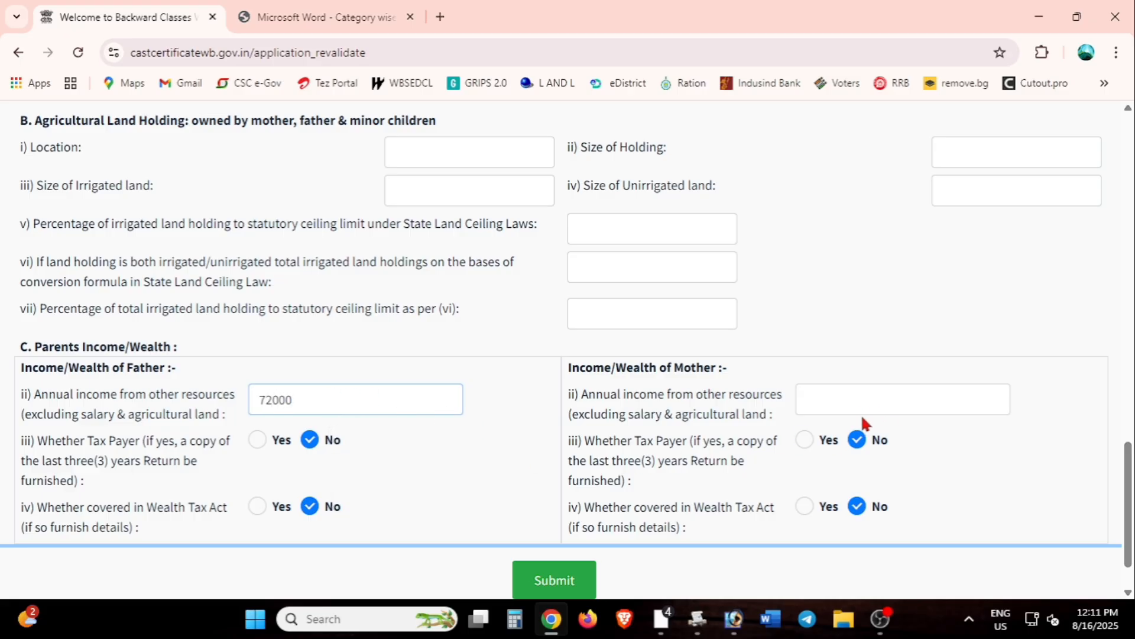
pyautogui.click(862, 408)
pyautogui.write('0')
# Step: Submit the application form and open the generated application PDF
pyautogui.scroll(-1, 650, 473)
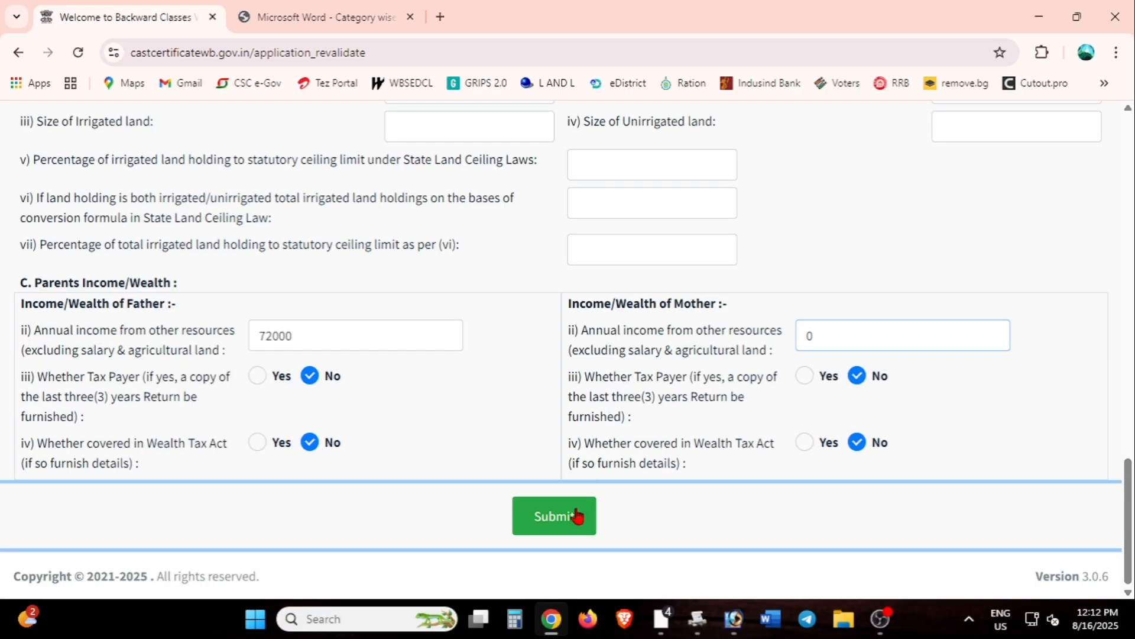
pyautogui.click(566, 520)
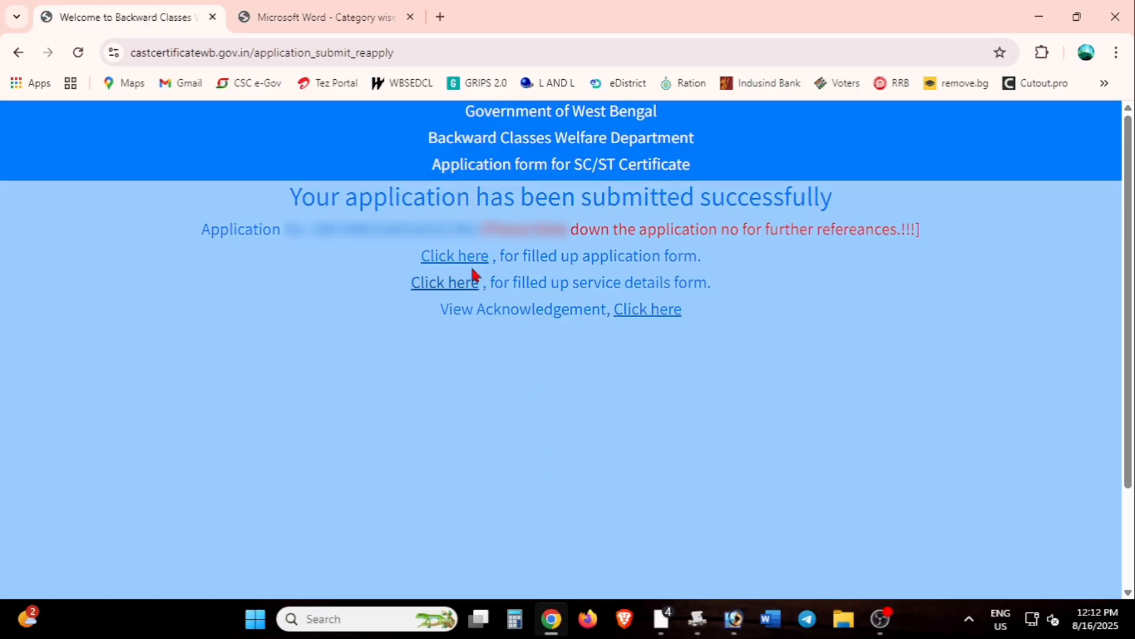
pyautogui.click(473, 260)
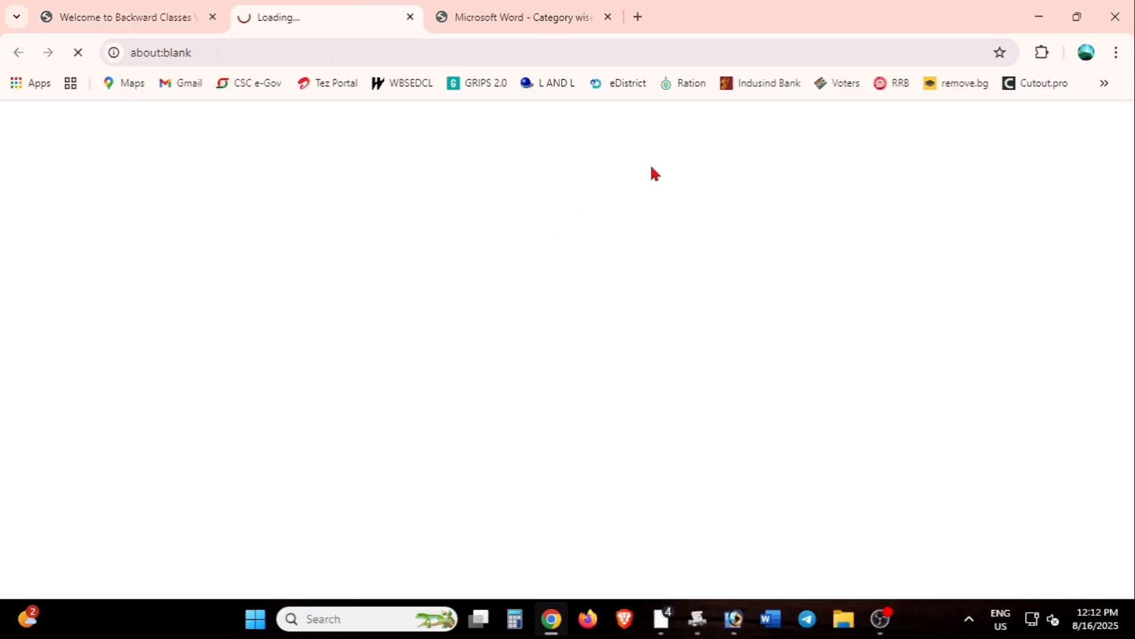